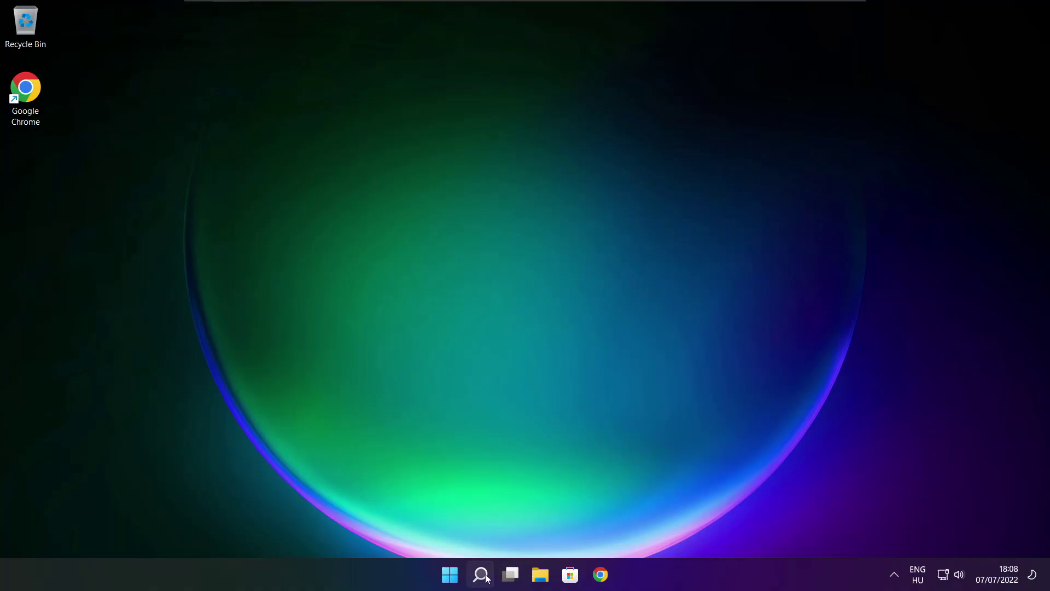
Search for 'device manager' and open the Device Manager app.
{"action": "left_click", "coordinate": [481, 575]}
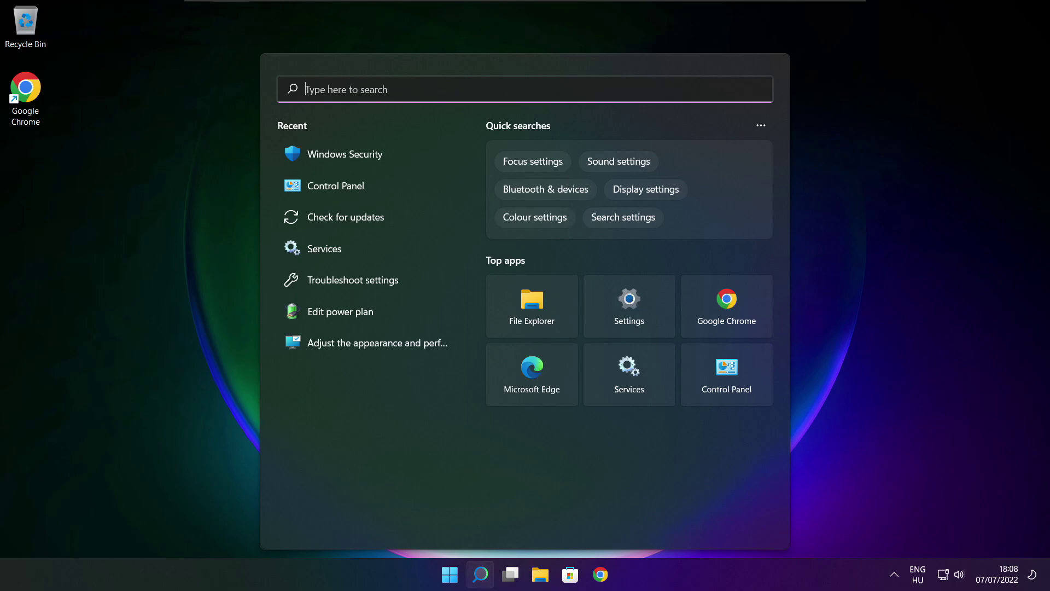
{"action": "type", "text": "devic"}
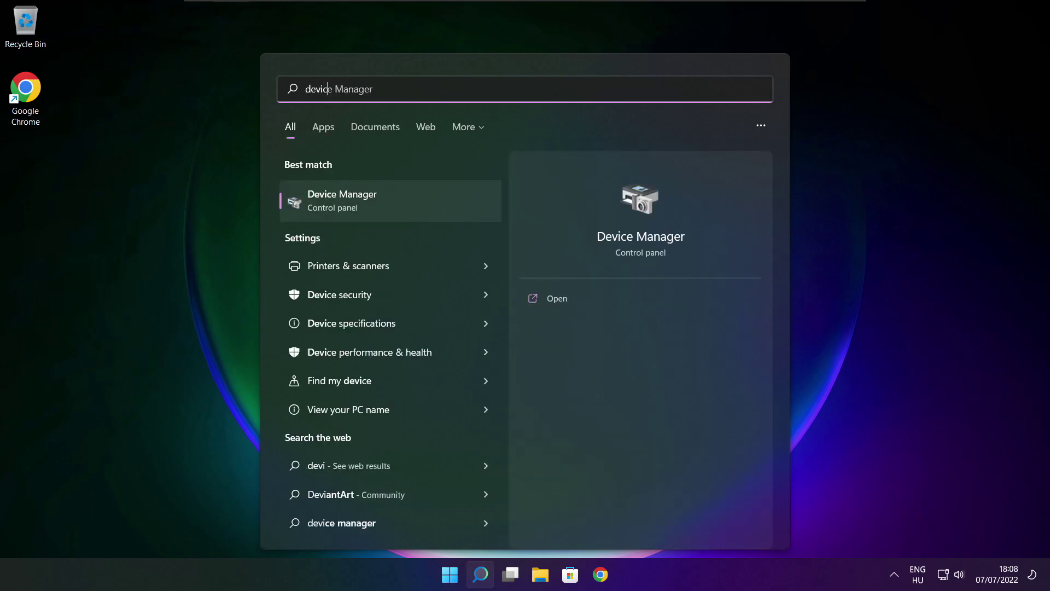
{"action": "type", "text": "e mana"}
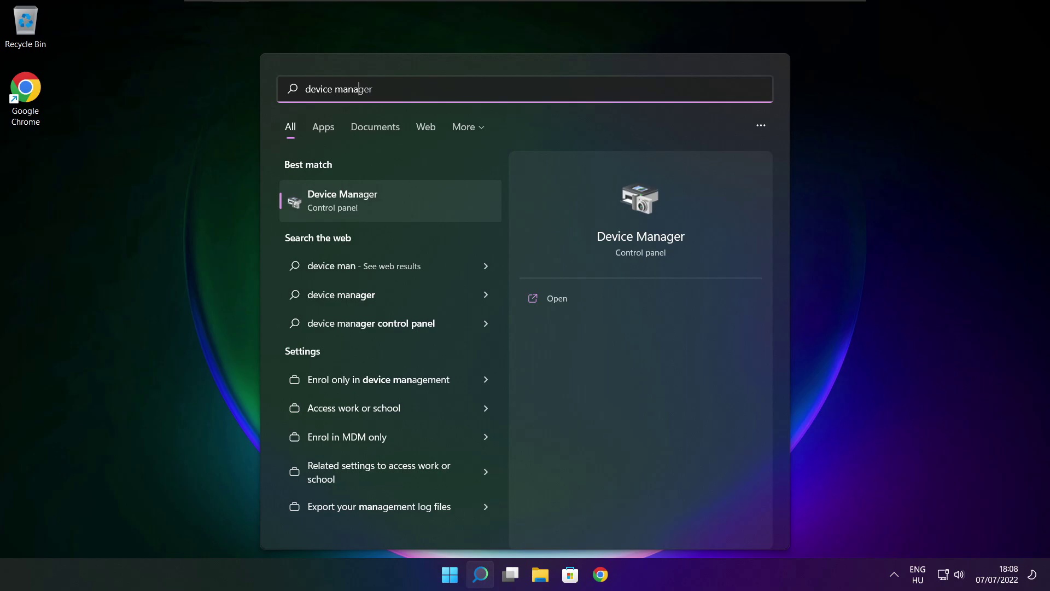
{"action": "type", "text": "ger"}
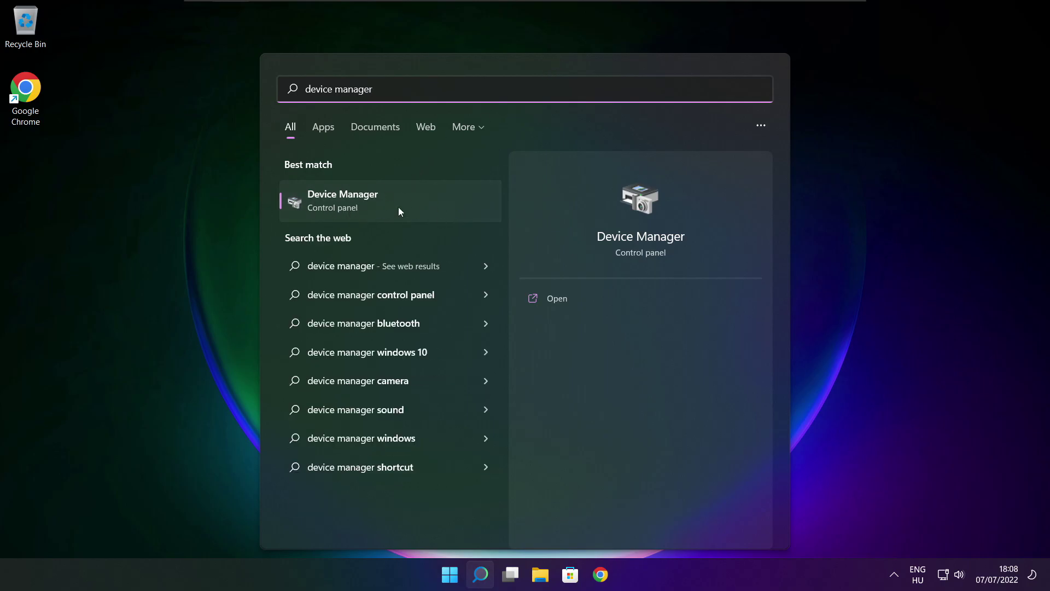
{"action": "left_click", "coordinate": [431, 205]}
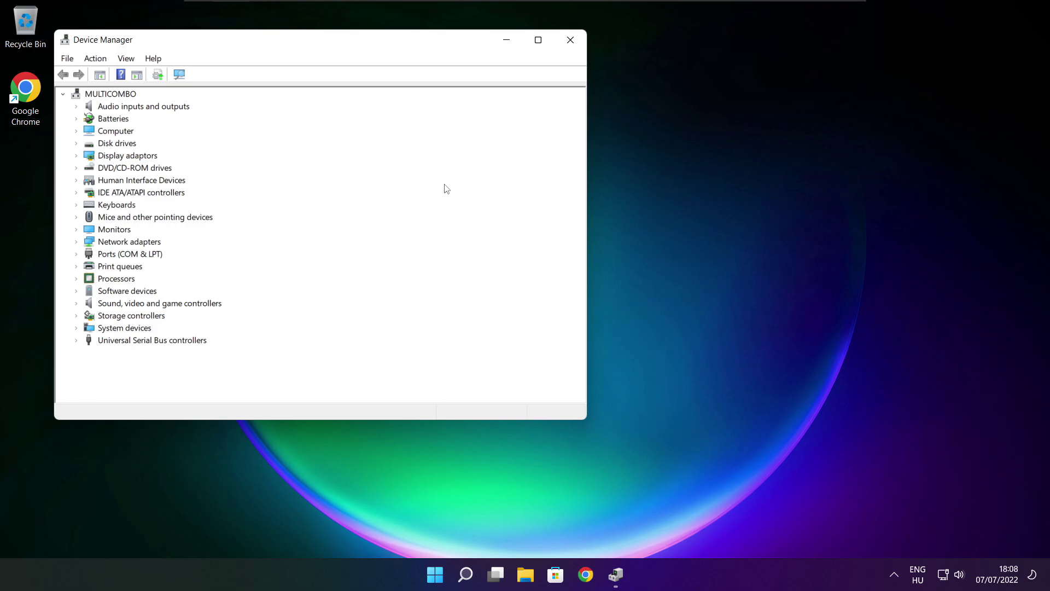
Run an automatic driver search for the VMware SVGA 3D adapter under Display adaptors, confirming its best driver is installed.
{"action": "left_click", "coordinate": [538, 41]}
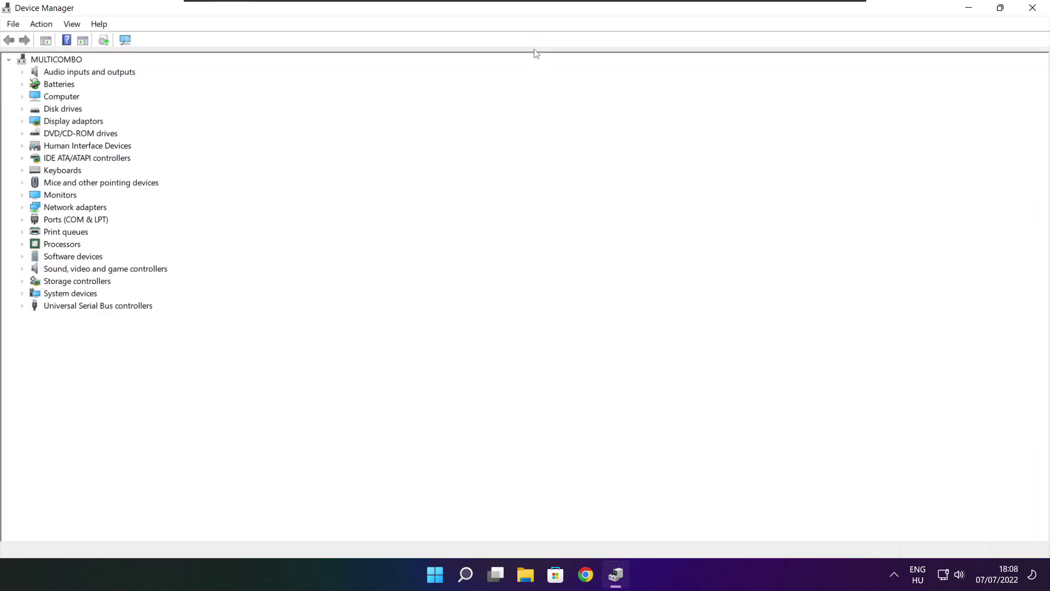
{"action": "left_click", "coordinate": [63, 122]}
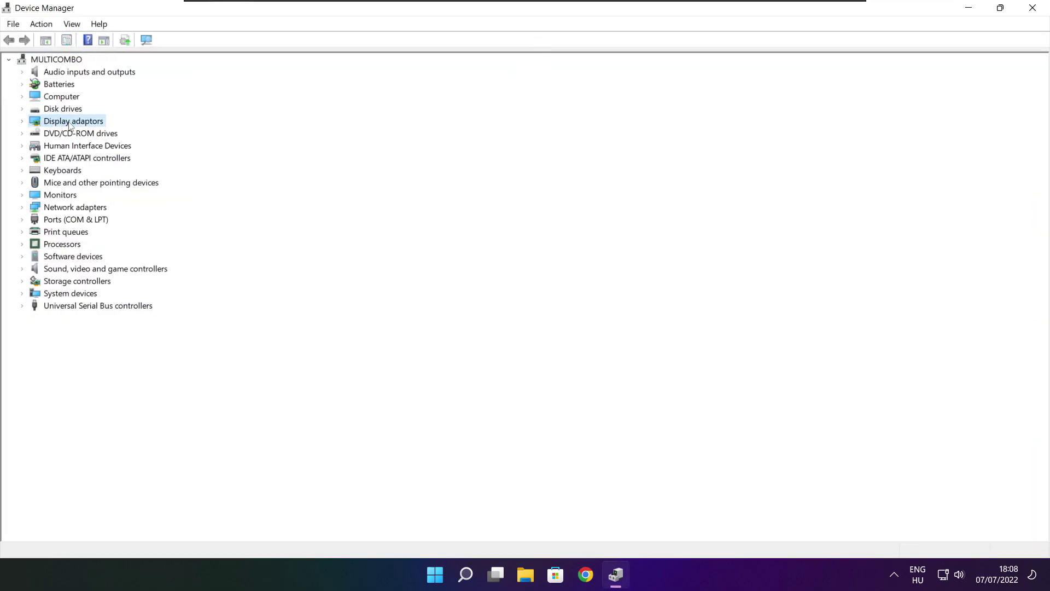
{"action": "left_click", "coordinate": [22, 121]}
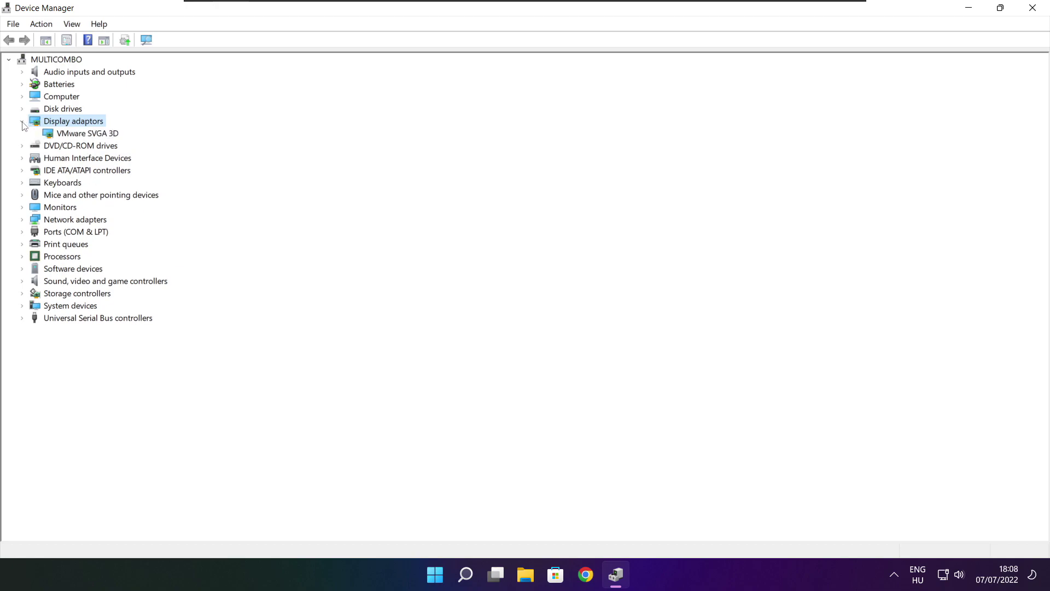
{"action": "left_click", "coordinate": [55, 136]}
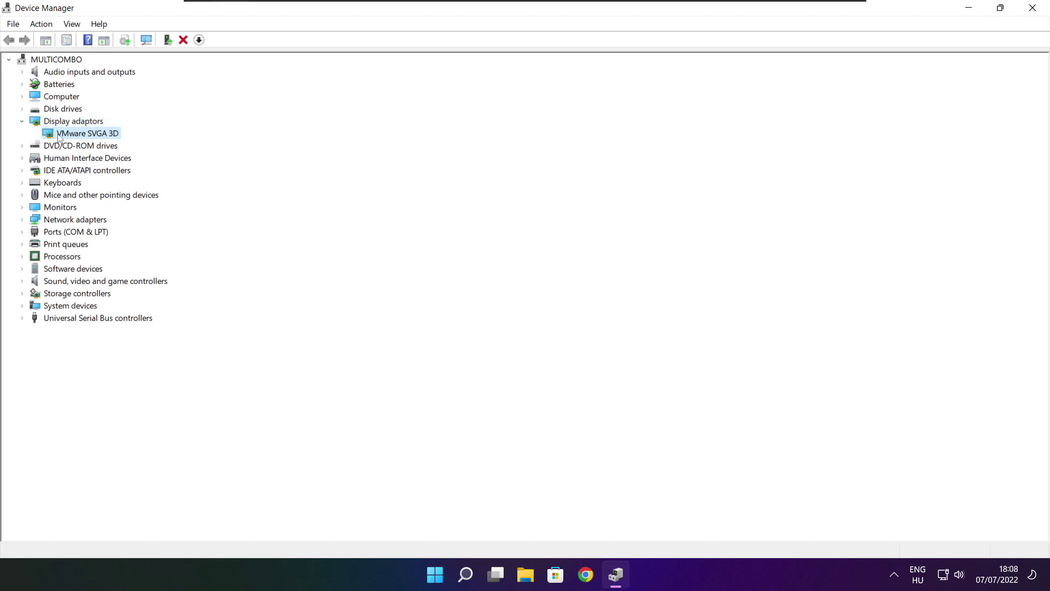
{"action": "right_click", "coordinate": [75, 133]}
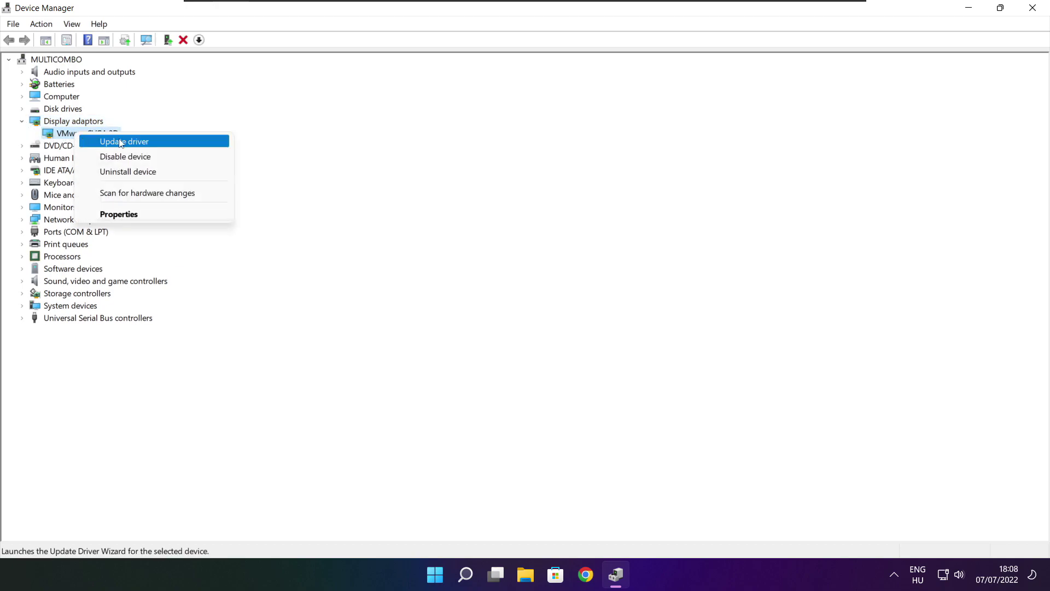
{"action": "left_click", "coordinate": [150, 142]}
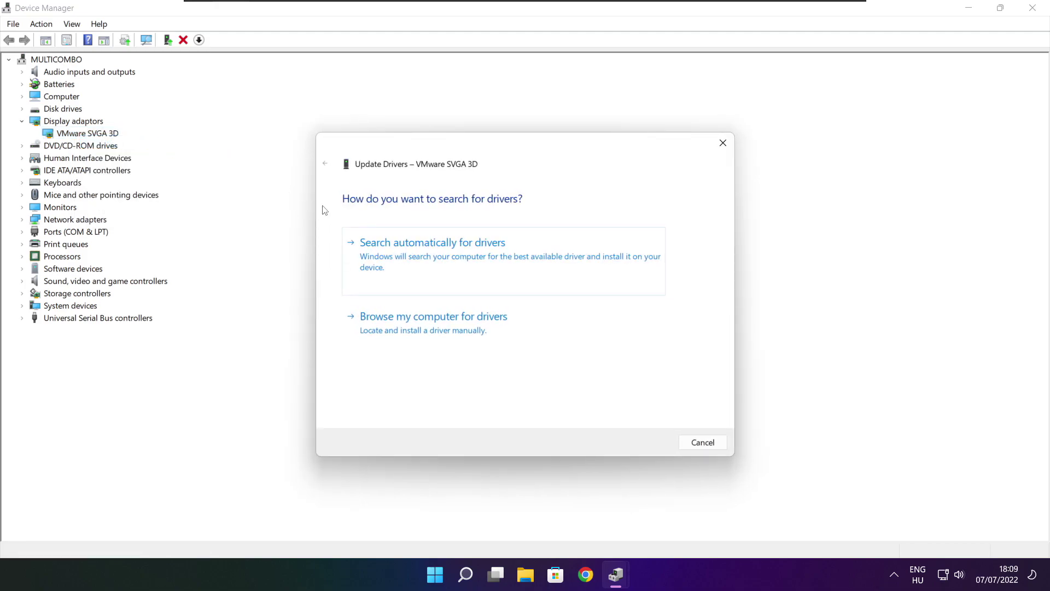
{"action": "left_click", "coordinate": [483, 264]}
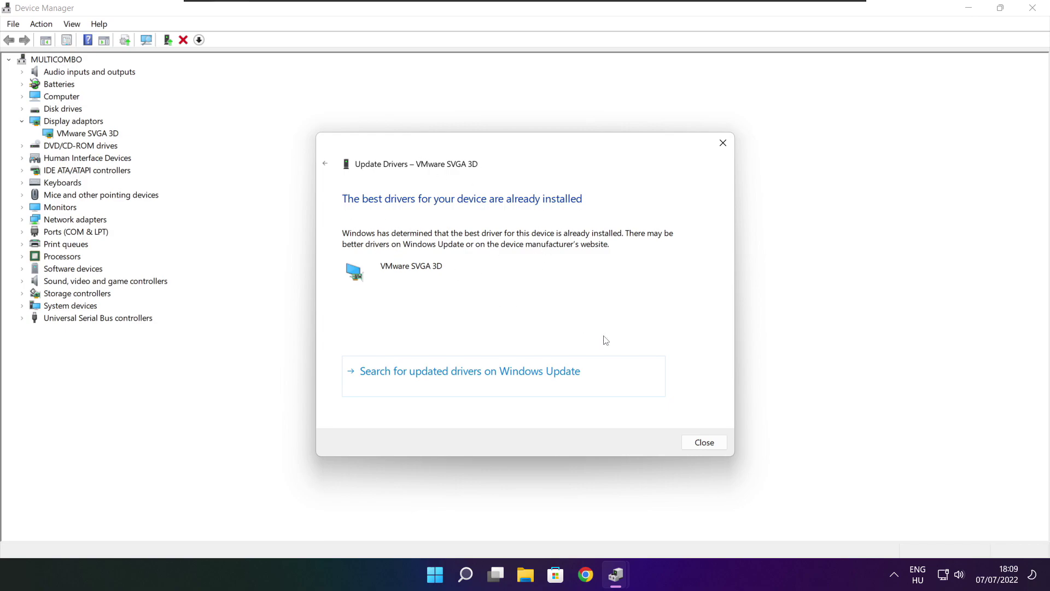
{"action": "left_click", "coordinate": [703, 444]}
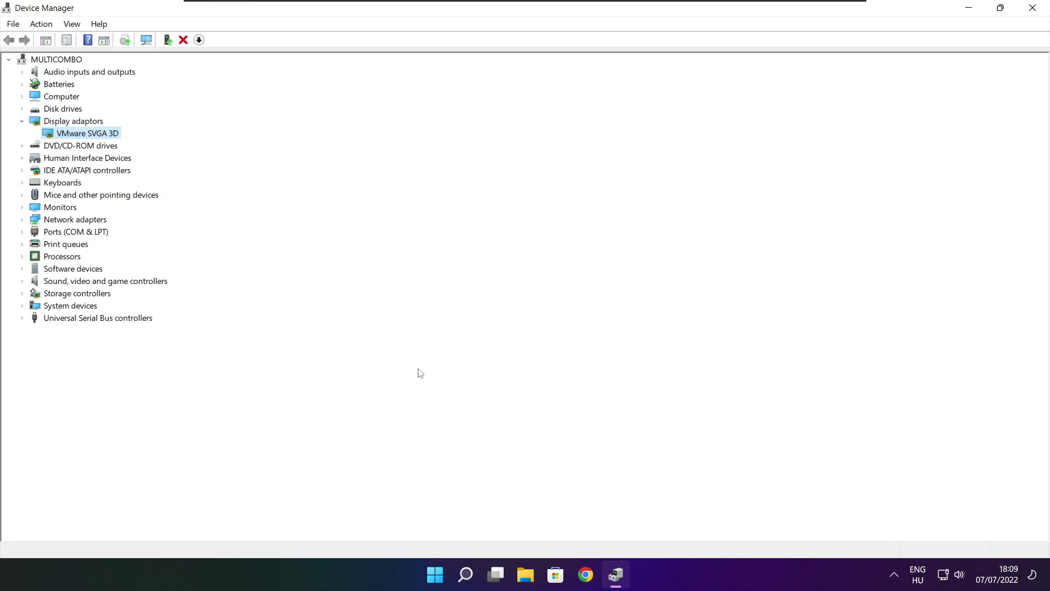
{"action": "left_click", "coordinate": [30, 283]}
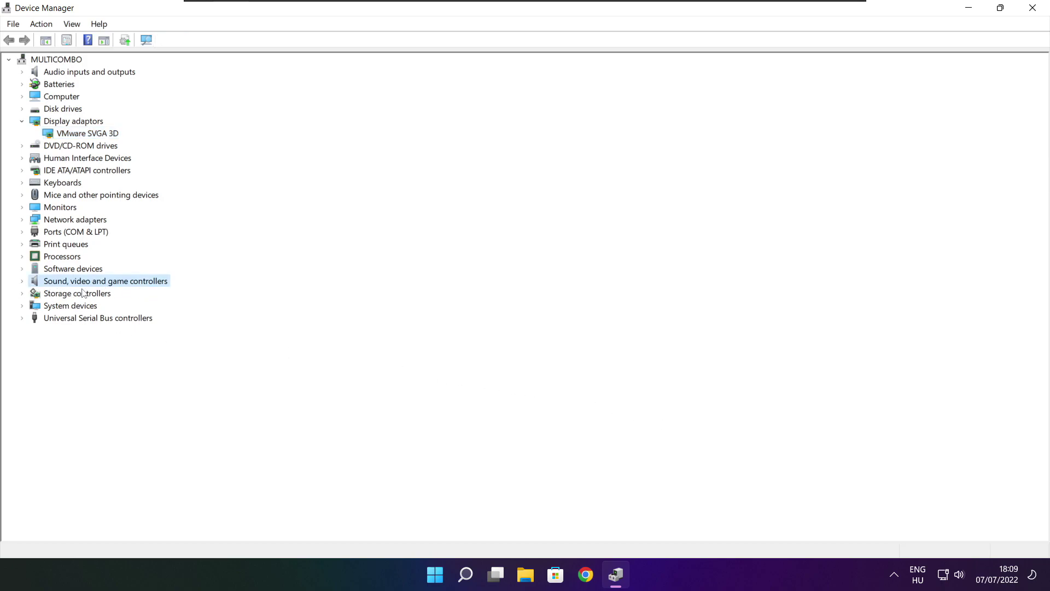
Run an automatic driver search for the High Definition Audio Device, then close Device Manager.
{"action": "left_click", "coordinate": [21, 282]}
{"action": "left_click", "coordinate": [100, 296]}
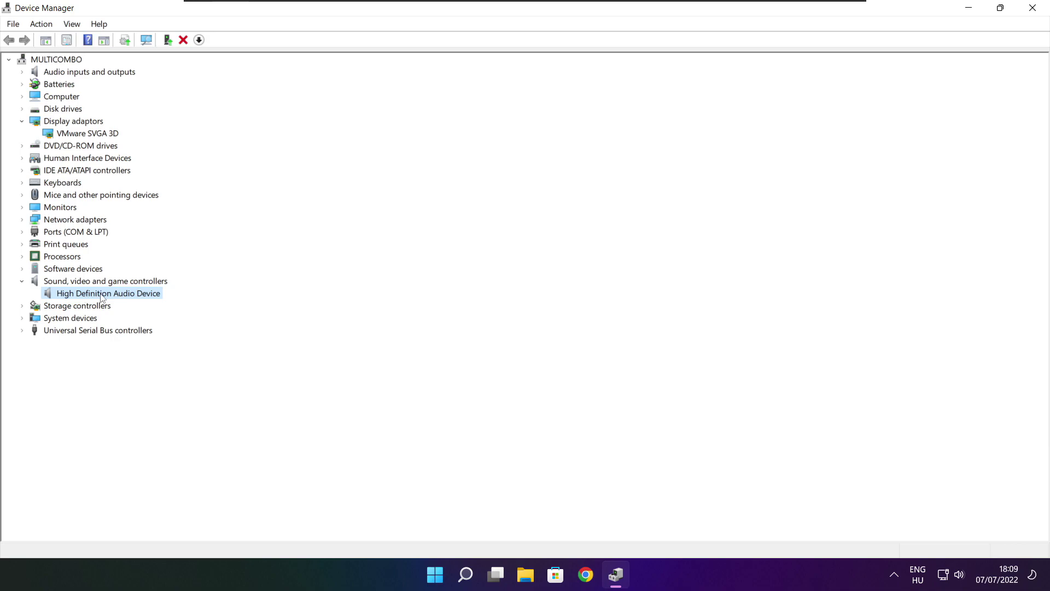
{"action": "right_click", "coordinate": [101, 298]}
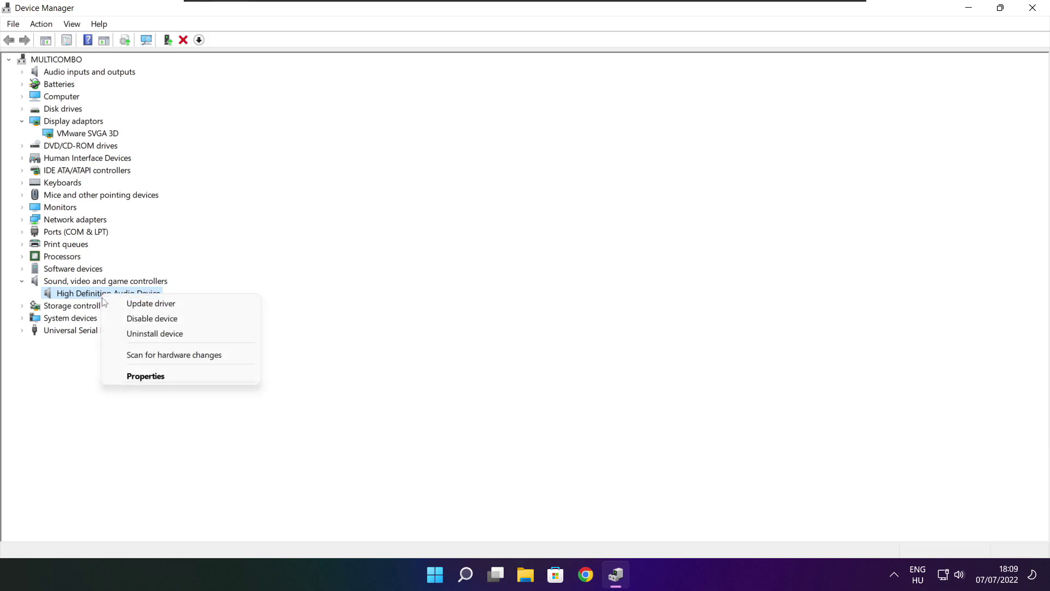
{"action": "left_click", "coordinate": [206, 308]}
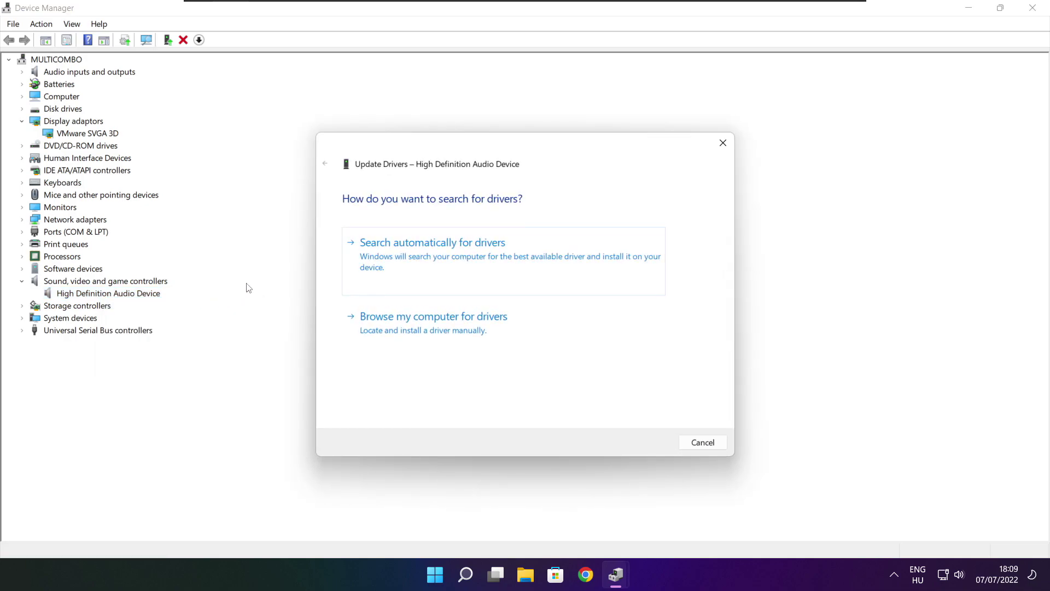
{"action": "left_click", "coordinate": [456, 260]}
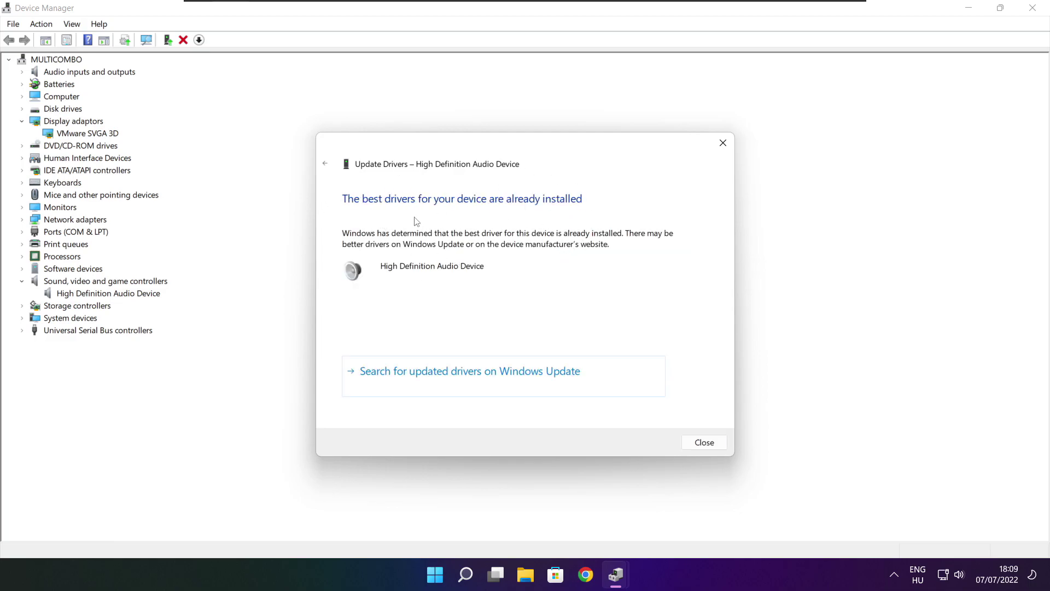
{"action": "left_click", "coordinate": [706, 446]}
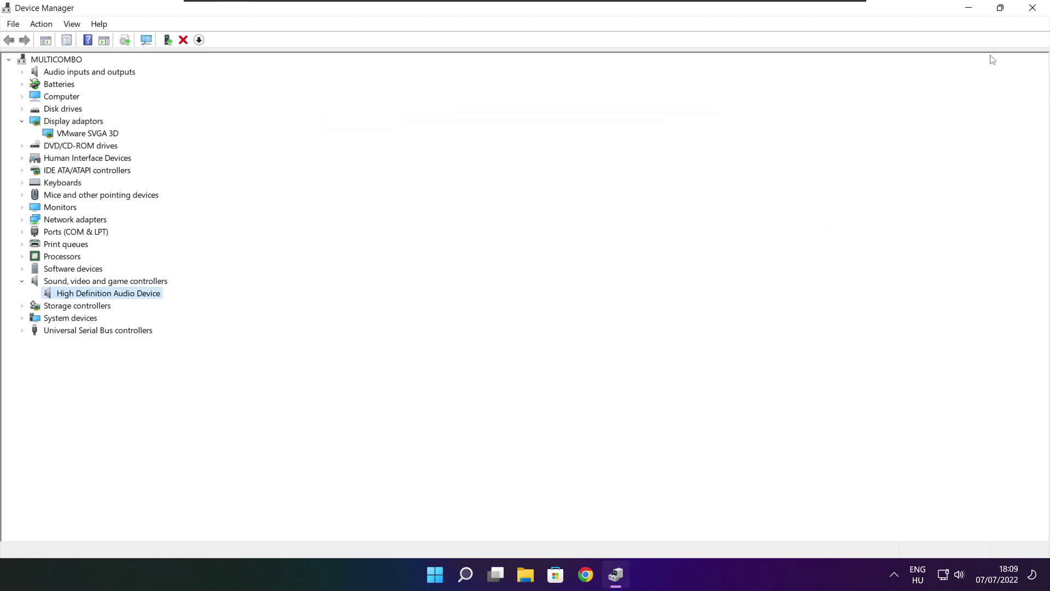
{"action": "left_click", "coordinate": [1032, 8]}
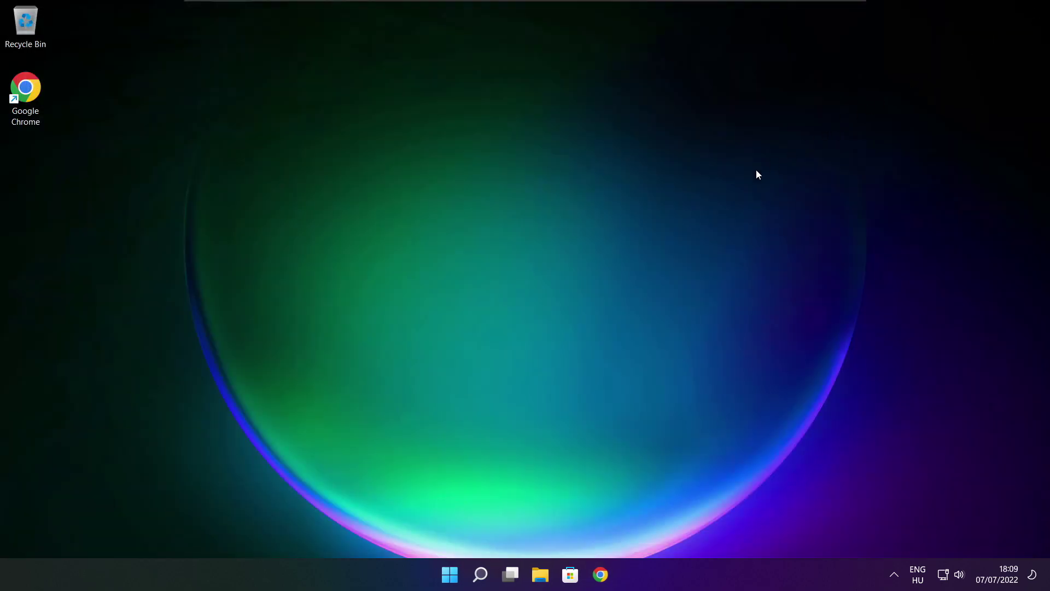
Search 'edit power plan' to show the High performance plan's display-off (15 min) and sleep (Never) settings.
{"action": "left_click", "coordinate": [482, 576]}
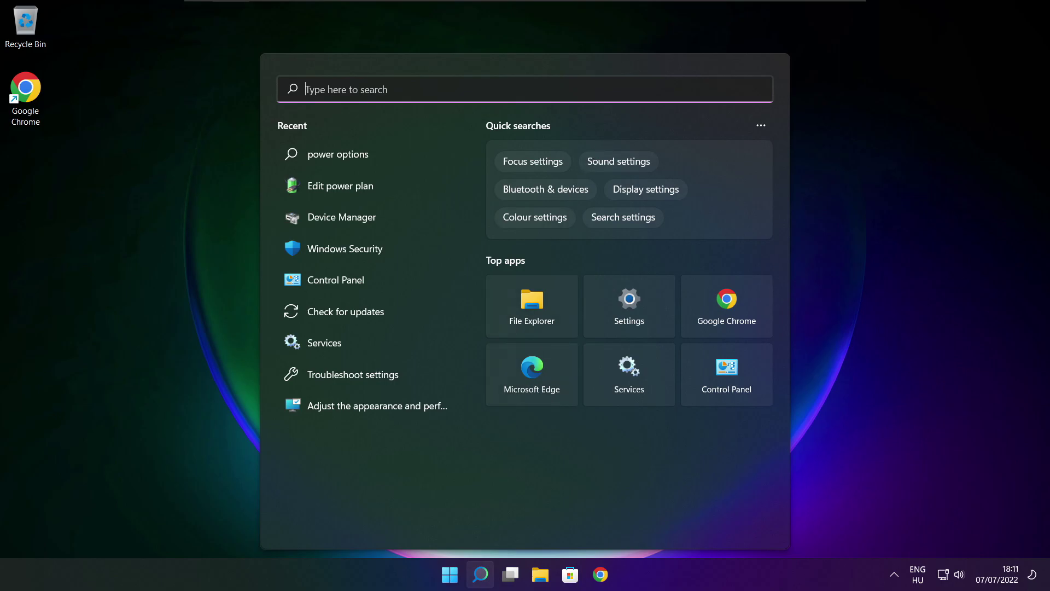
{"action": "type", "text": "edit"}
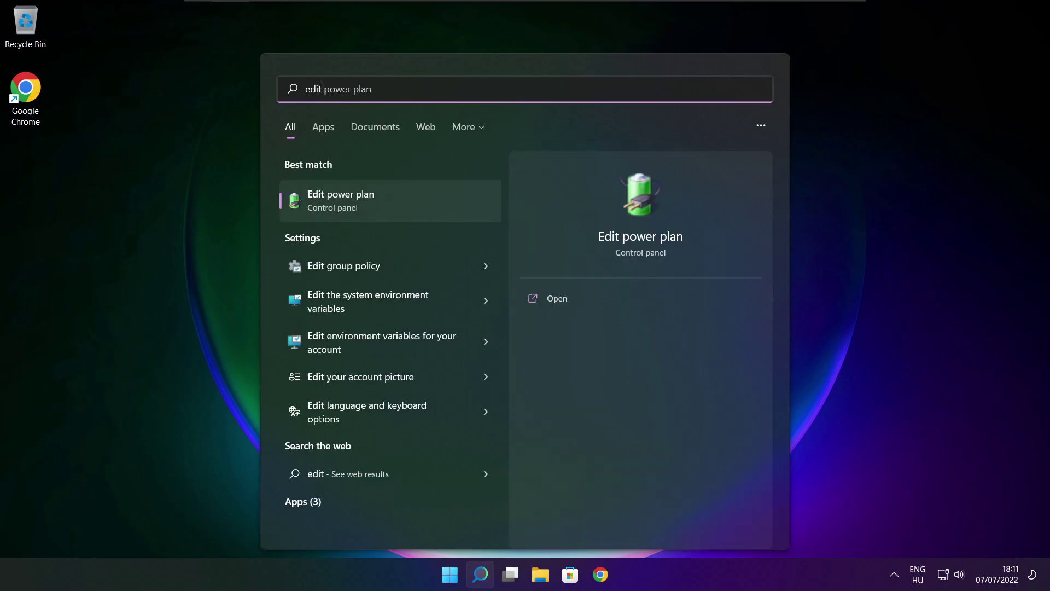
{"action": "type", "text": " power plan"}
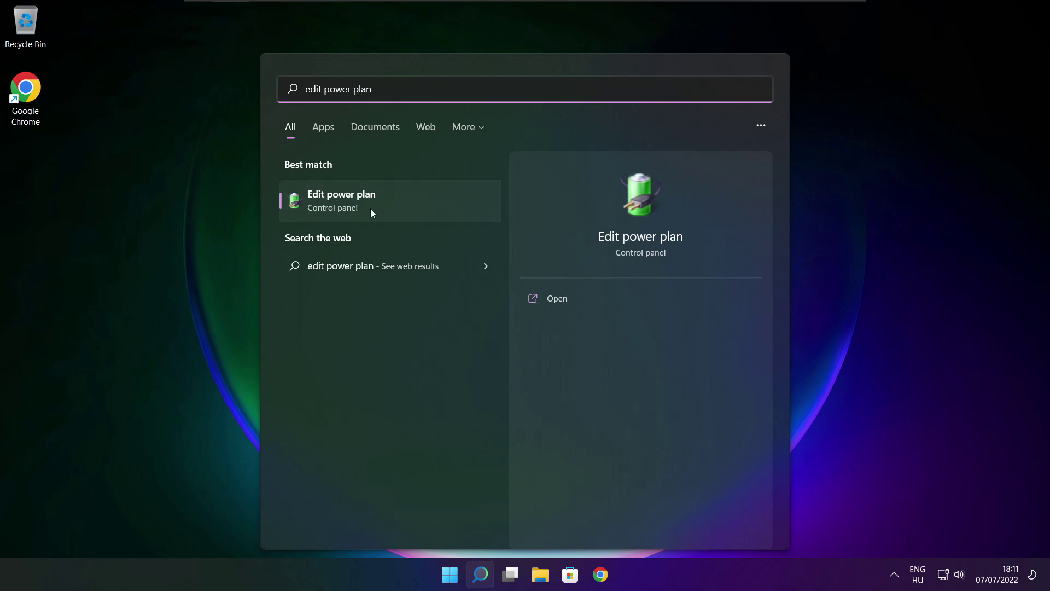
{"action": "left_click", "coordinate": [415, 204]}
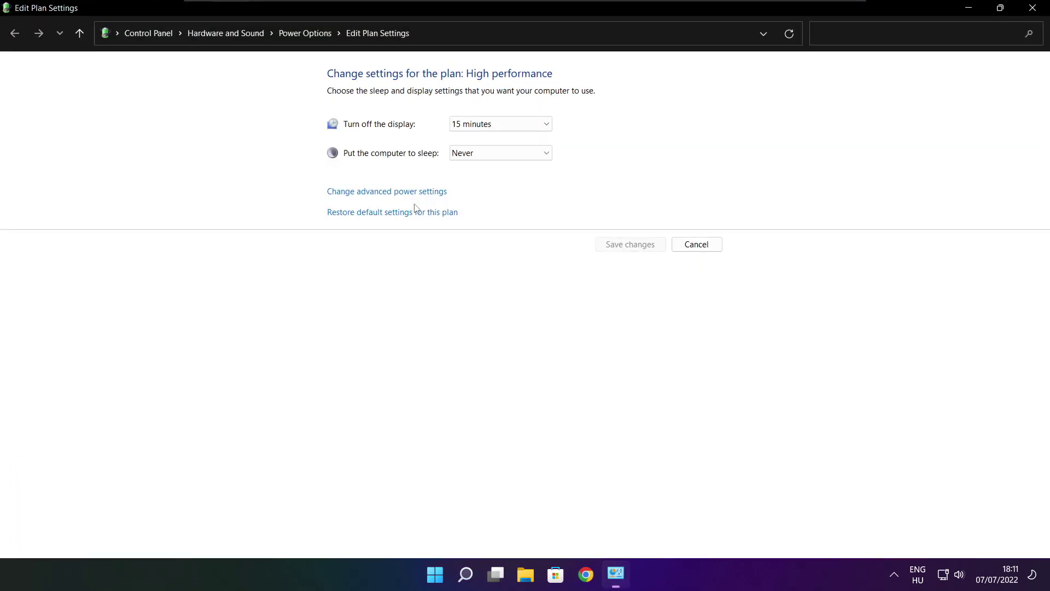
Select the High performance plan on the Power Options page and close the window.
{"action": "left_click", "coordinate": [312, 40]}
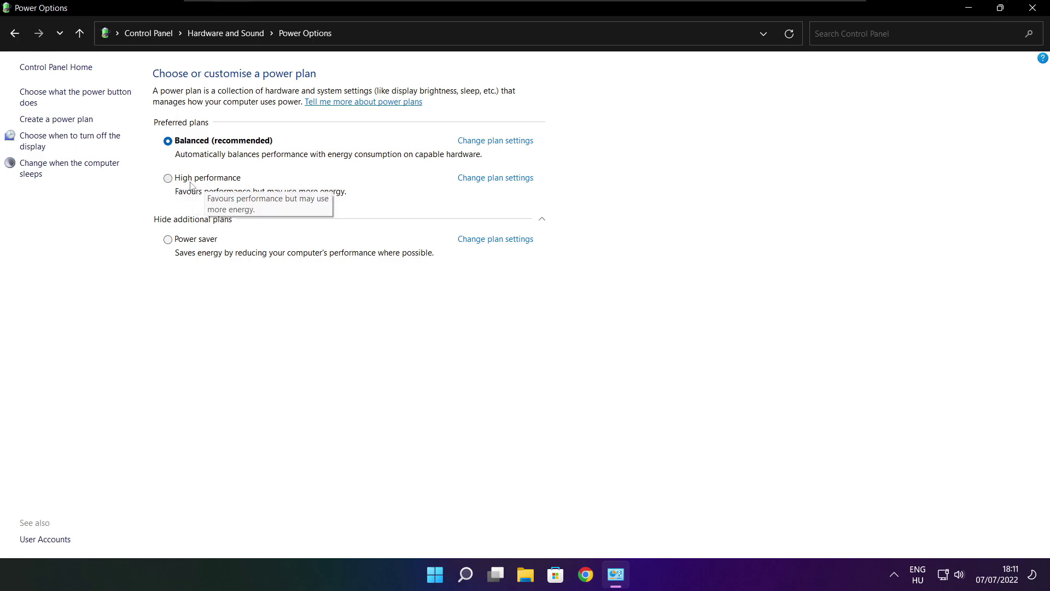
{"action": "left_click", "coordinate": [217, 181]}
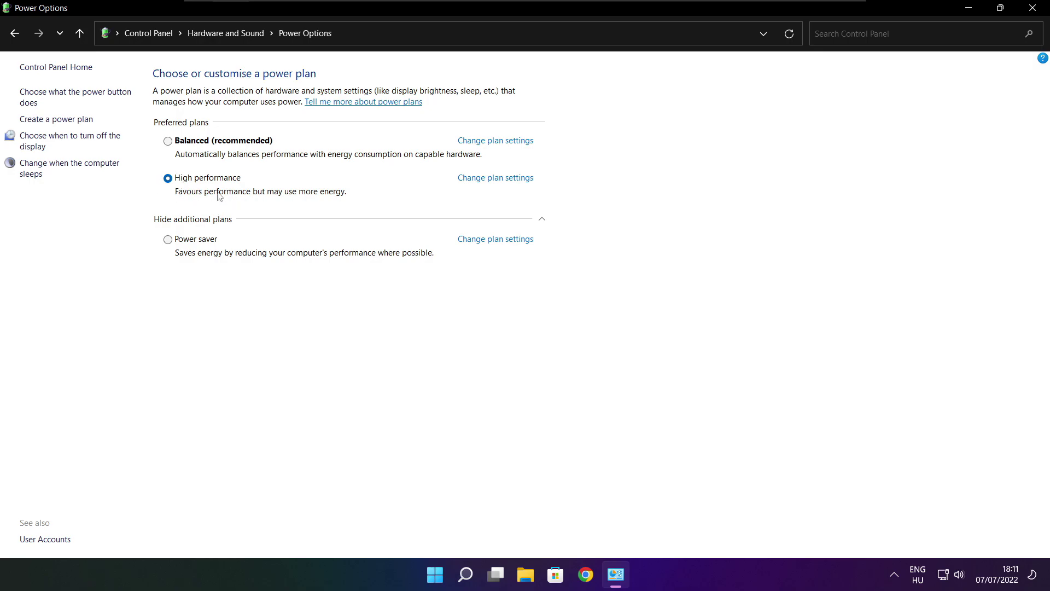
{"action": "left_click", "coordinate": [1033, 8]}
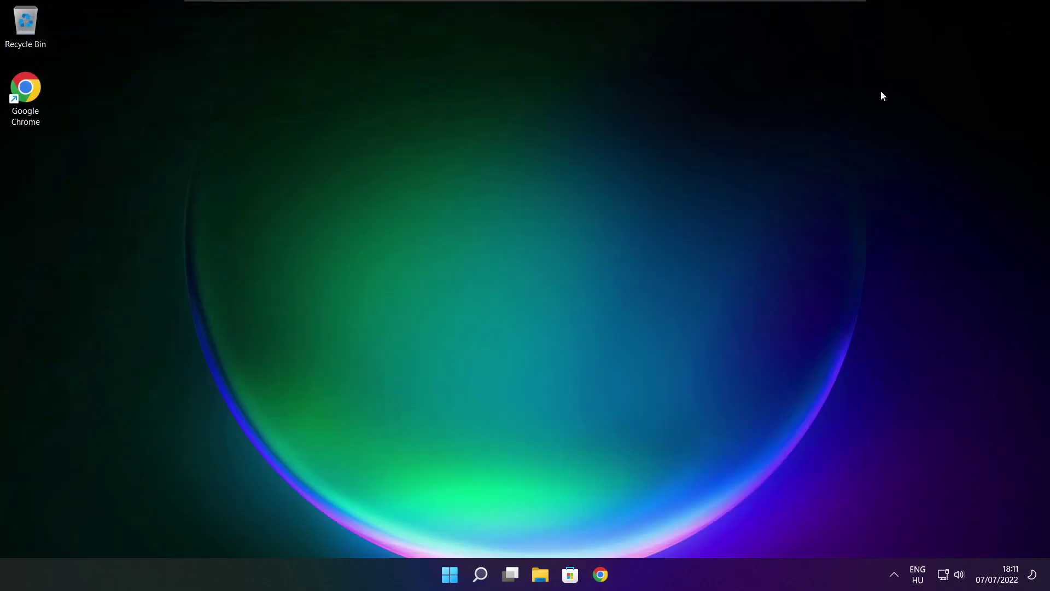
Search 'game mode' and open the Settings Gaming > Game Mode page.
{"action": "left_click", "coordinate": [484, 579]}
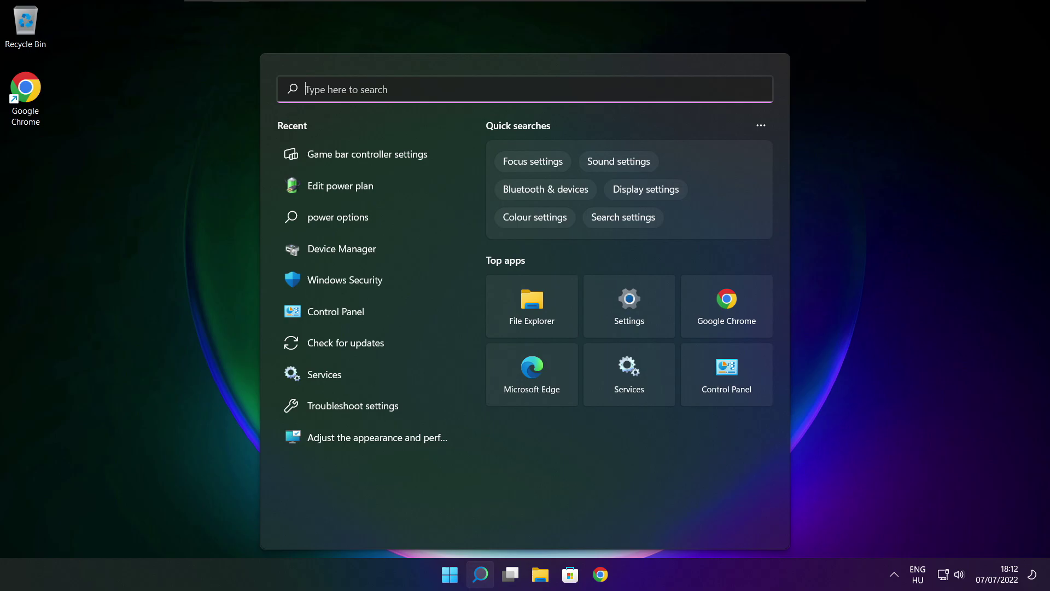
{"action": "type", "text": "game mo"}
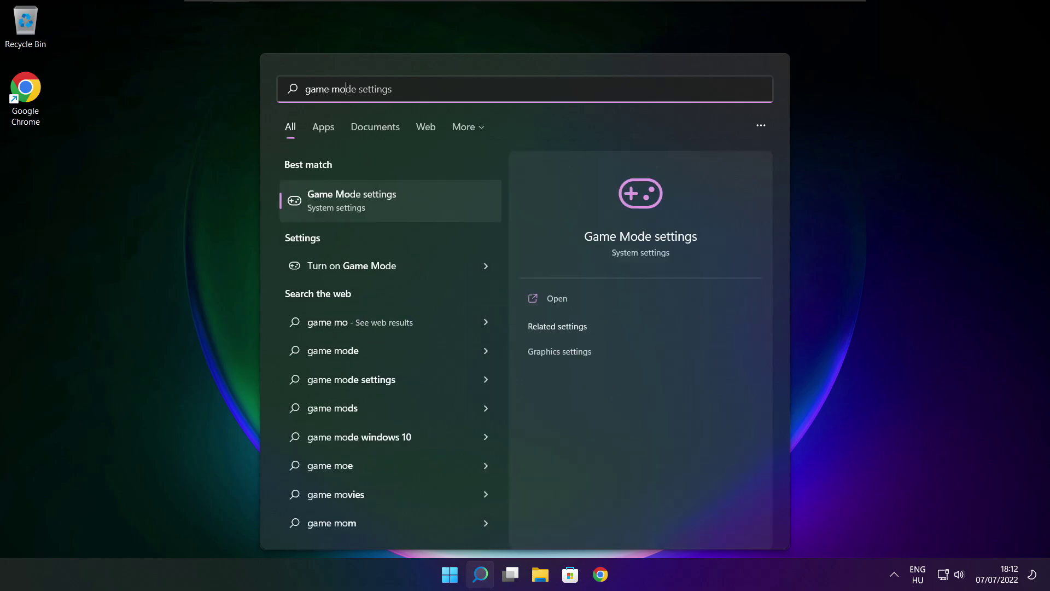
{"action": "type", "text": "de"}
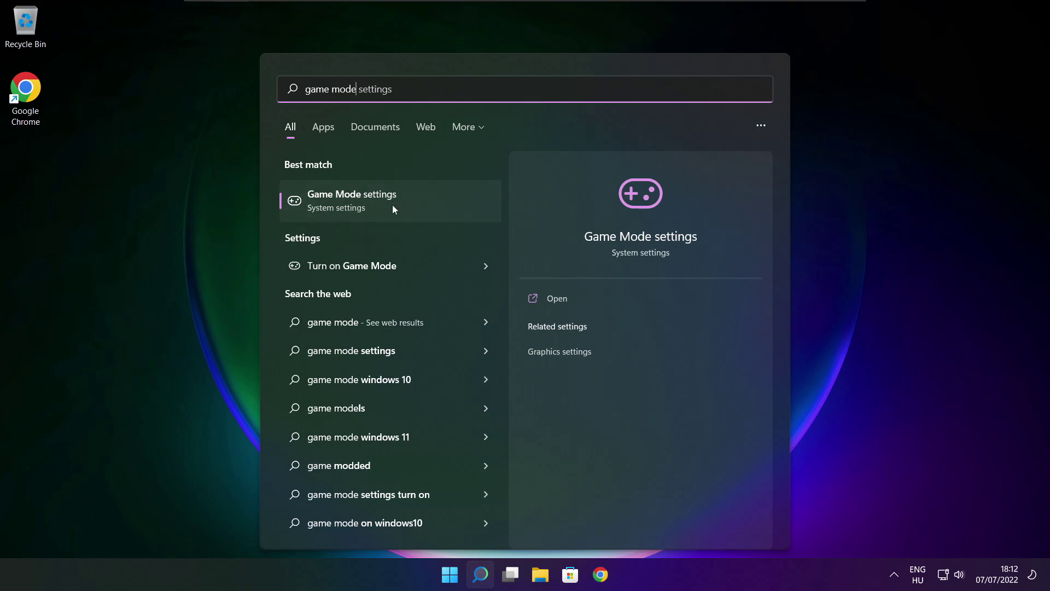
{"action": "left_click", "coordinate": [416, 200]}
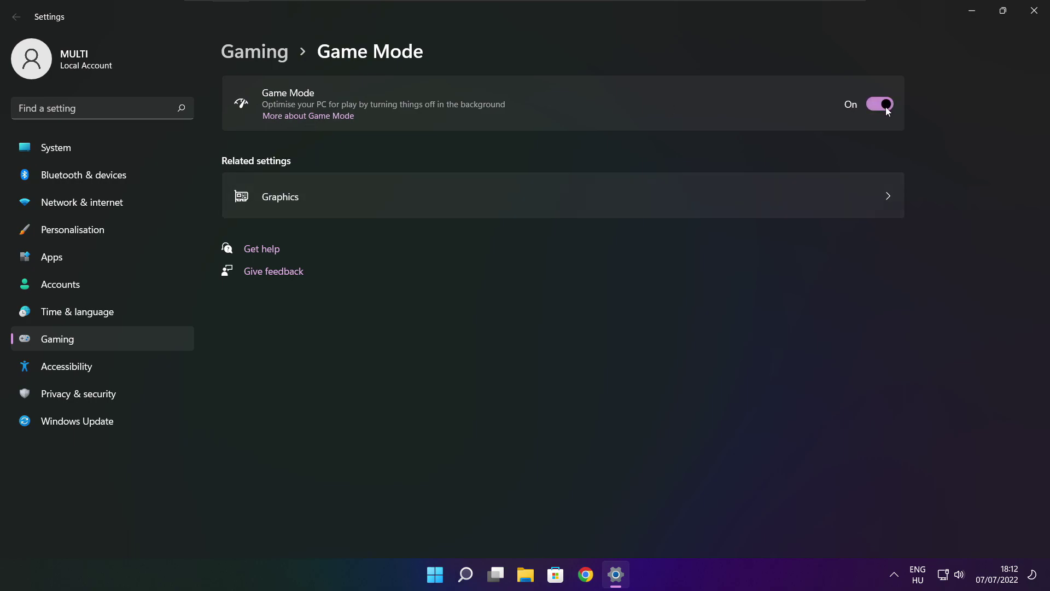
Check that Xbox Game Bar's open-with-controller-button option is Off, then close Settings.
{"action": "left_click", "coordinate": [259, 59]}
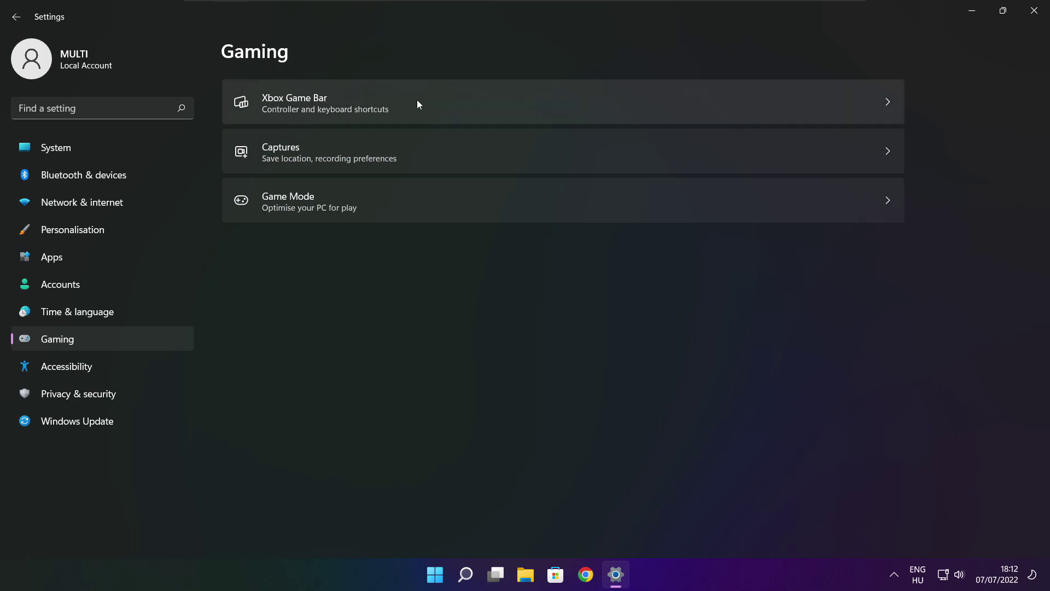
{"action": "left_click", "coordinate": [428, 112]}
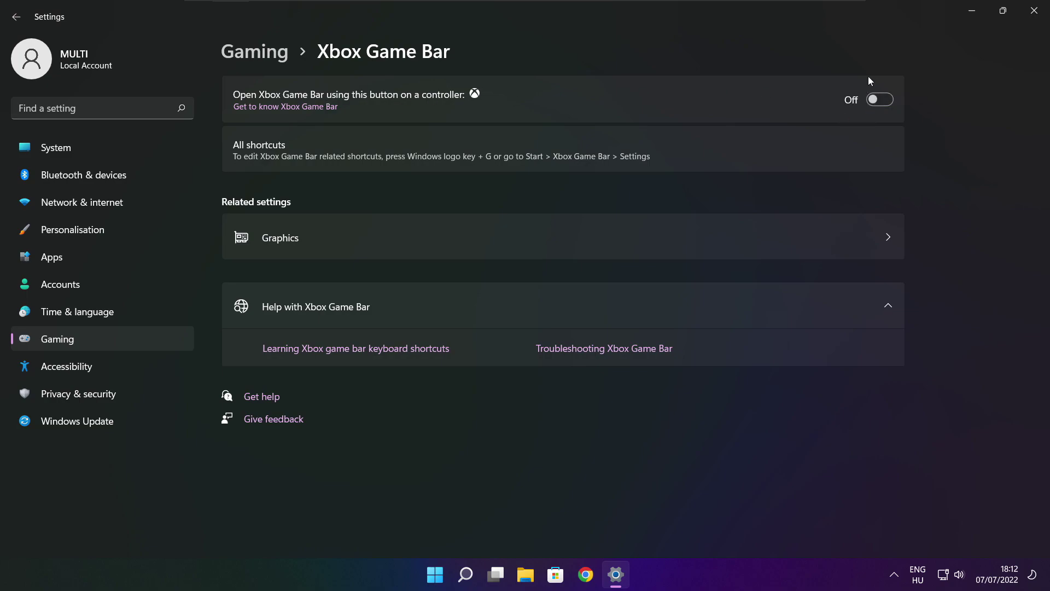
{"action": "left_click", "coordinate": [1034, 11]}
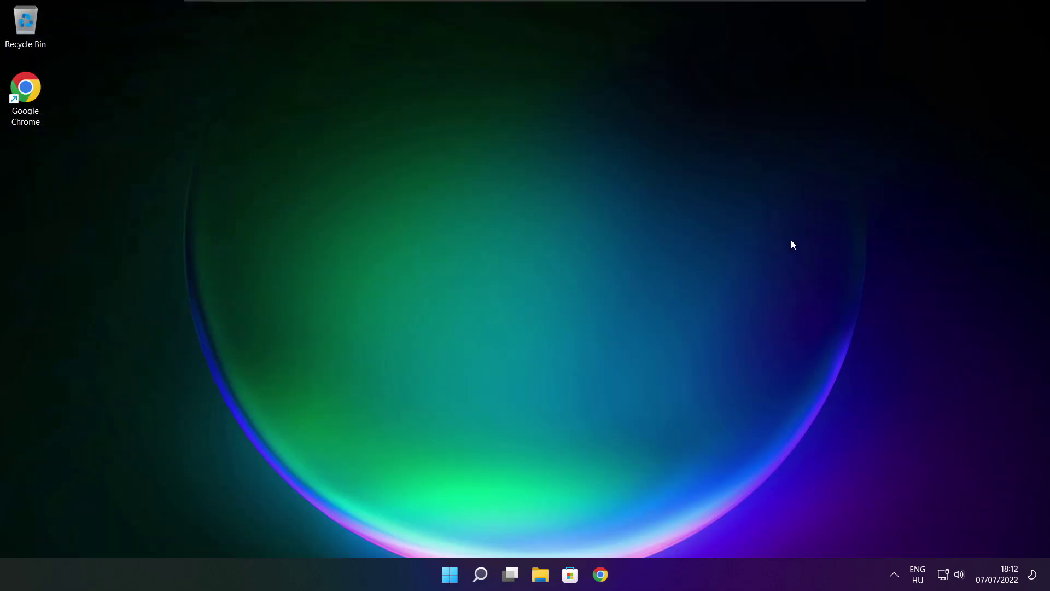
Launch Task Manager from the Start button's right-click menu.
{"action": "right_click", "coordinate": [453, 576]}
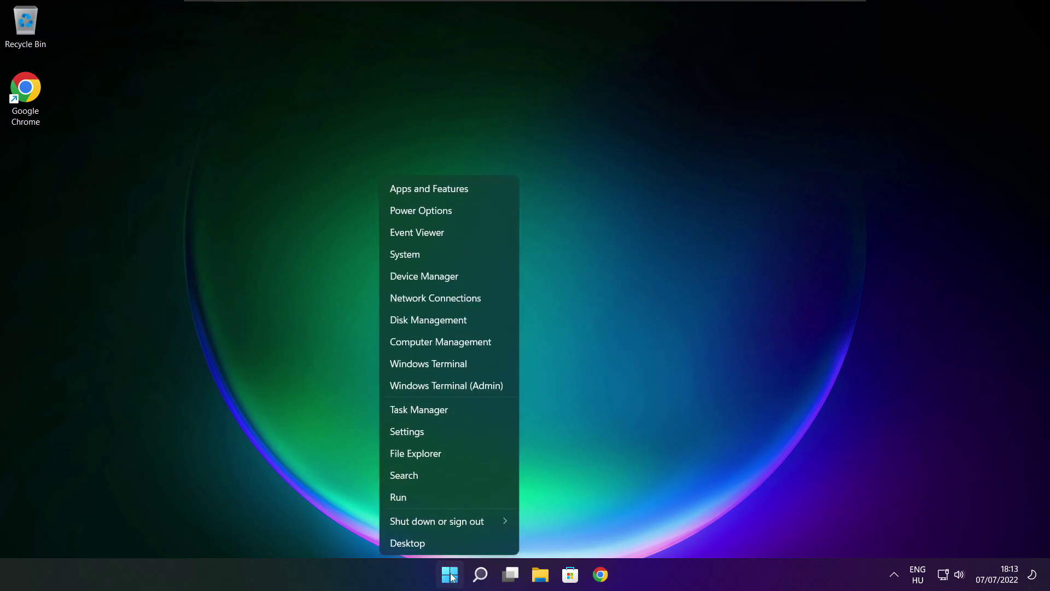
{"action": "left_click", "coordinate": [452, 409]}
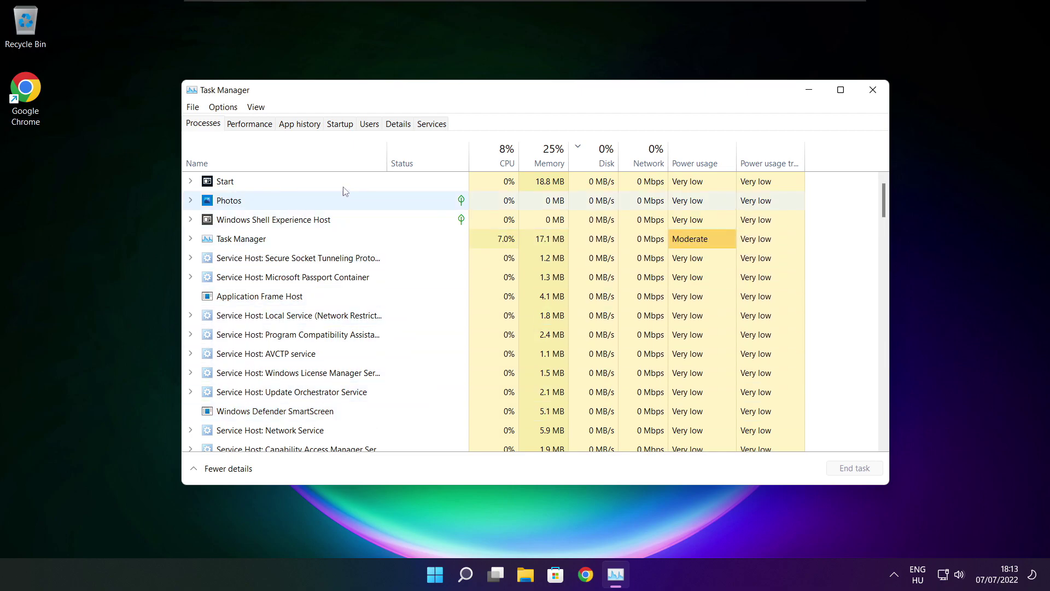
Disable Cortana, Microsoft Edge, Microsoft Teams and Terminal in the Startup apps list.
{"action": "left_click", "coordinate": [341, 125]}
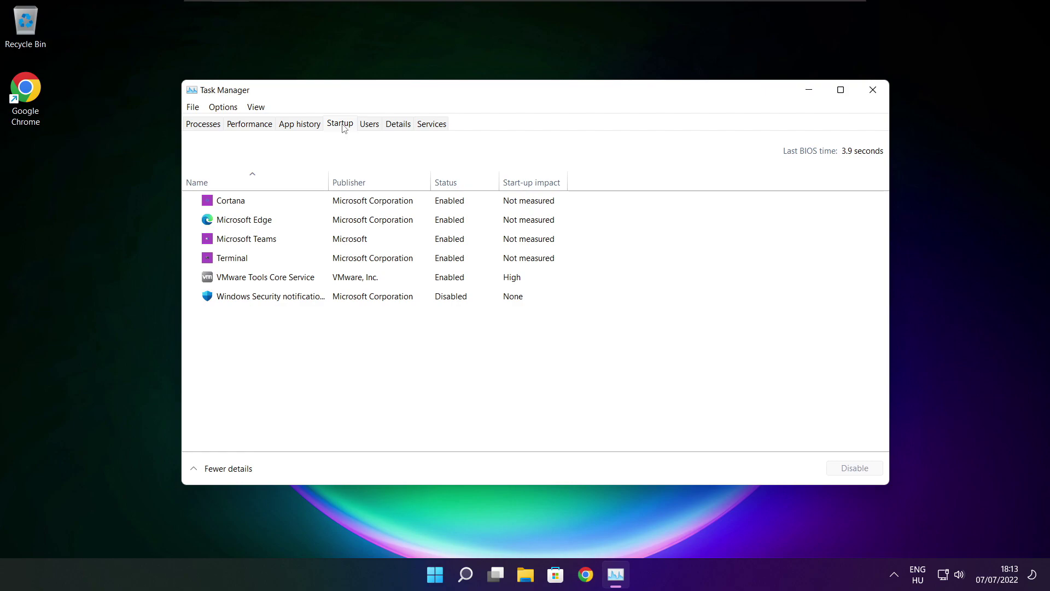
{"action": "left_click", "coordinate": [401, 204]}
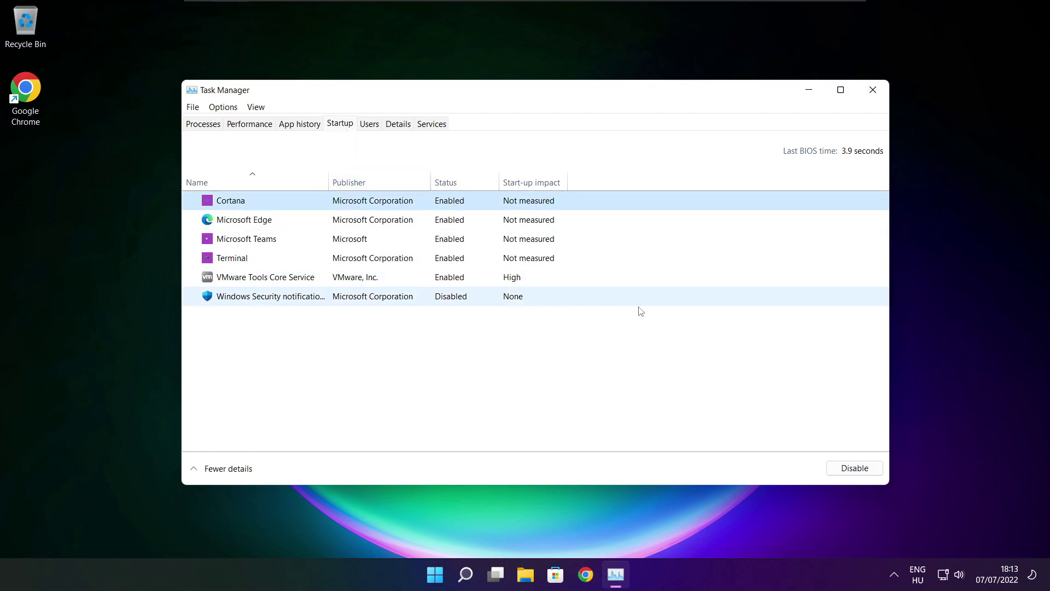
{"action": "left_click", "coordinate": [855, 474]}
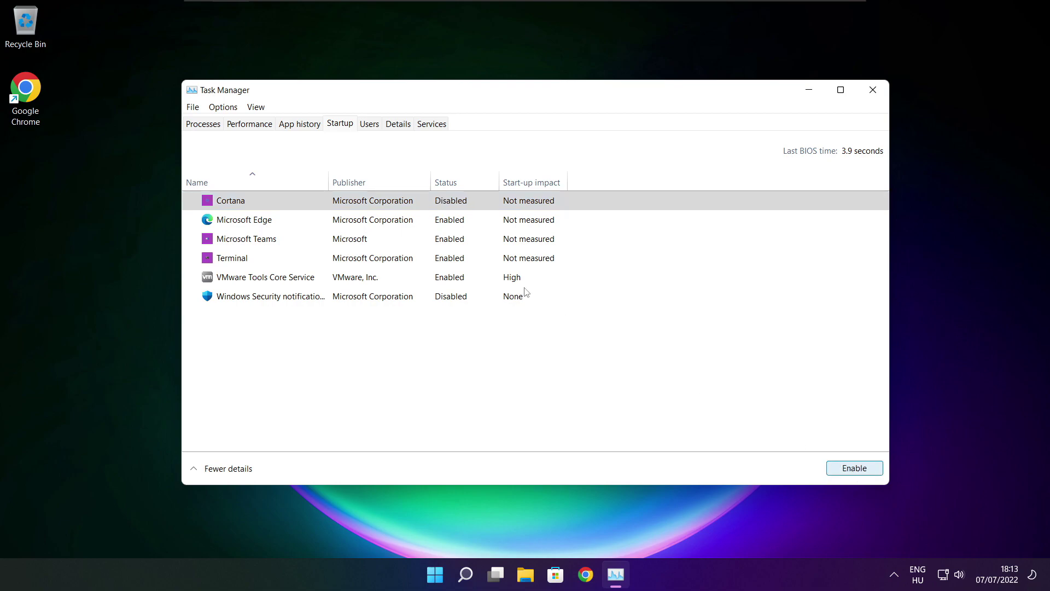
{"action": "left_click", "coordinate": [326, 224]}
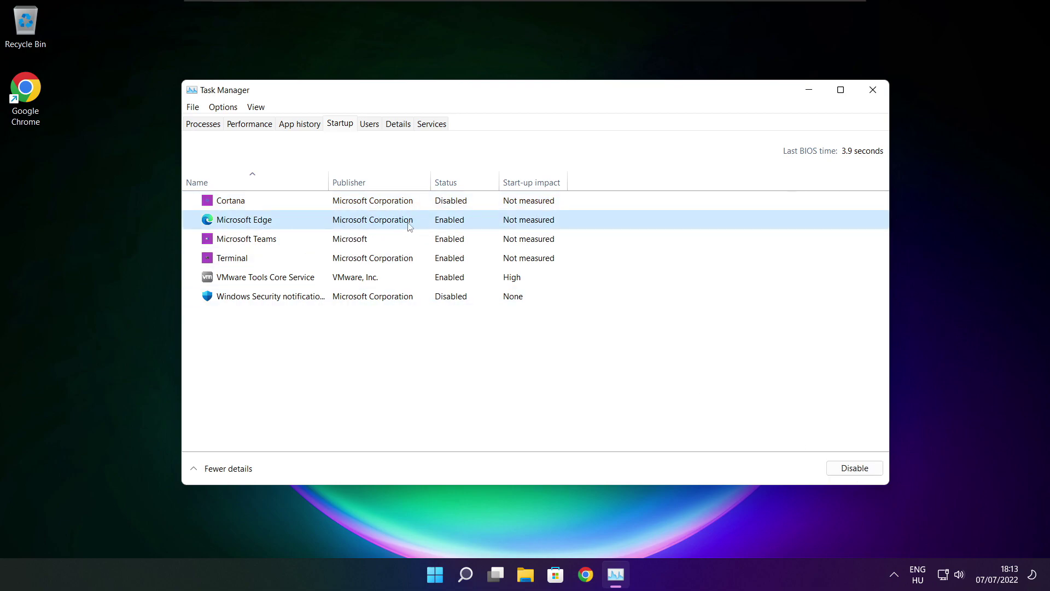
{"action": "left_click", "coordinate": [855, 468]}
{"action": "left_click", "coordinate": [462, 241]}
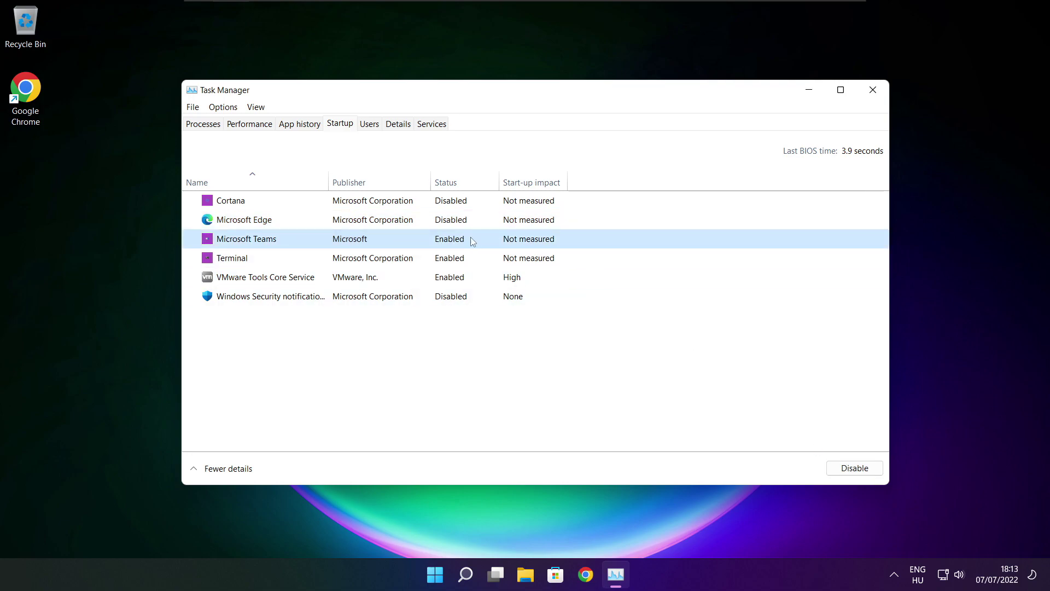
{"action": "left_click", "coordinate": [869, 470]}
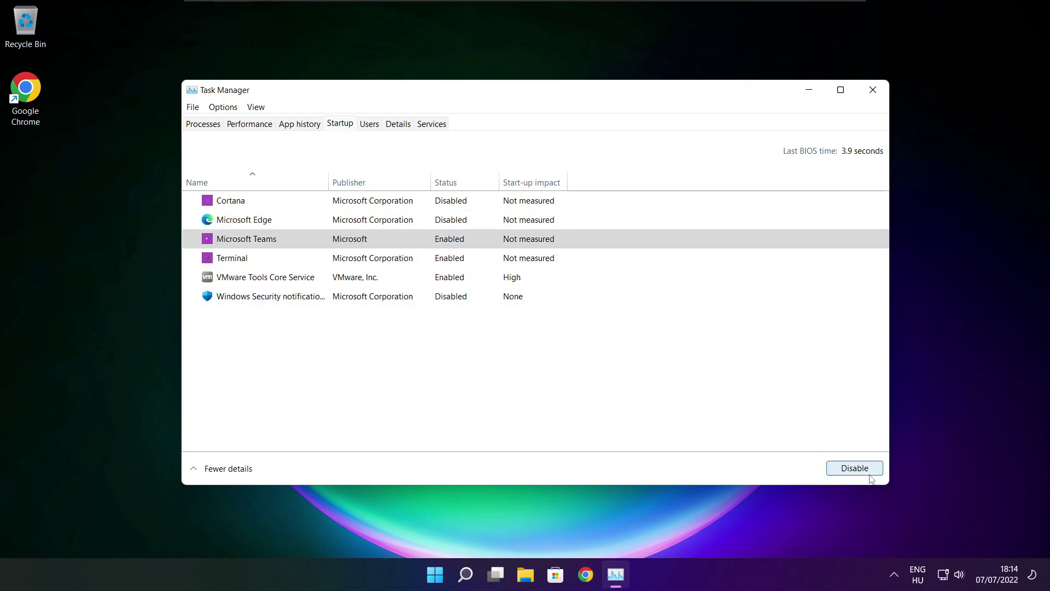
{"action": "left_click", "coordinate": [398, 262]}
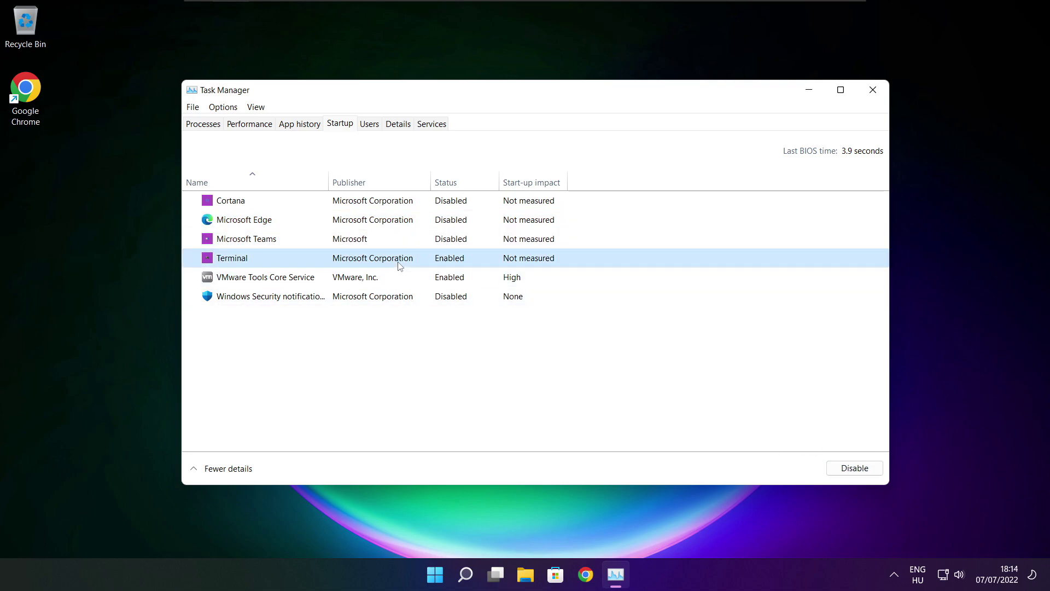
{"action": "left_click", "coordinate": [867, 472]}
Close Task Manager and bring up the Windows Search panel.
{"action": "left_click", "coordinate": [489, 264]}
{"action": "left_click", "coordinate": [872, 94]}
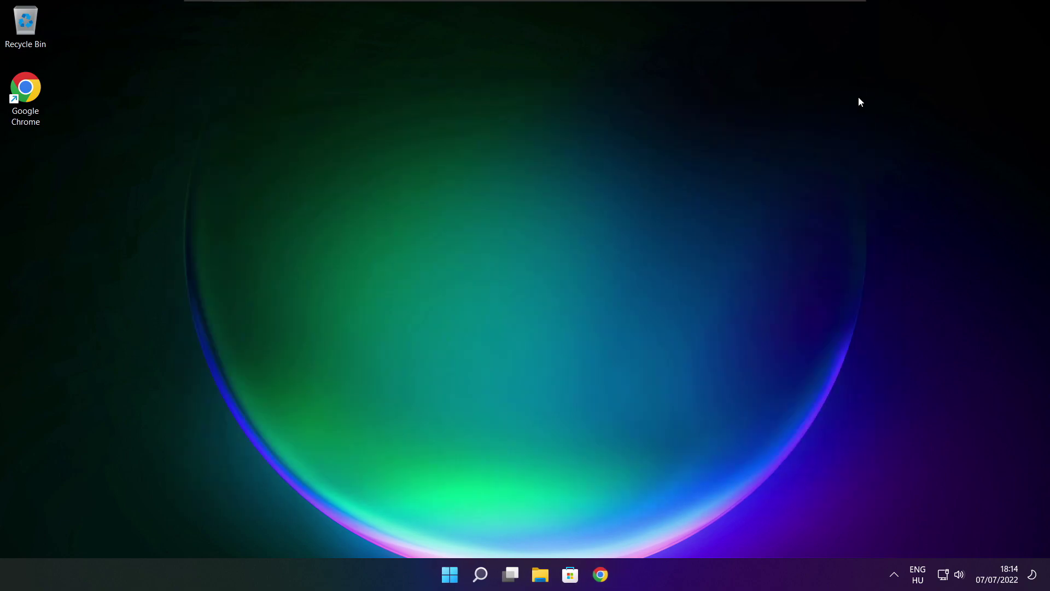
{"action": "left_click", "coordinate": [481, 576]}
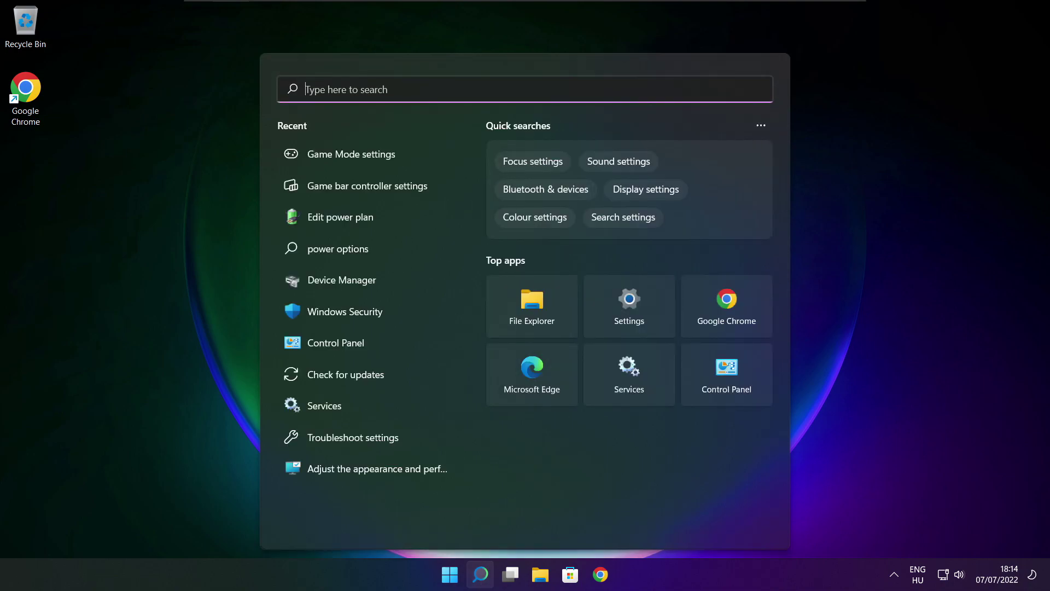
Search 'optimise', analyse drive C: (9% fragmented), start defragmenting it, then close Optimise Drives.
{"action": "type", "text": "optimi"}
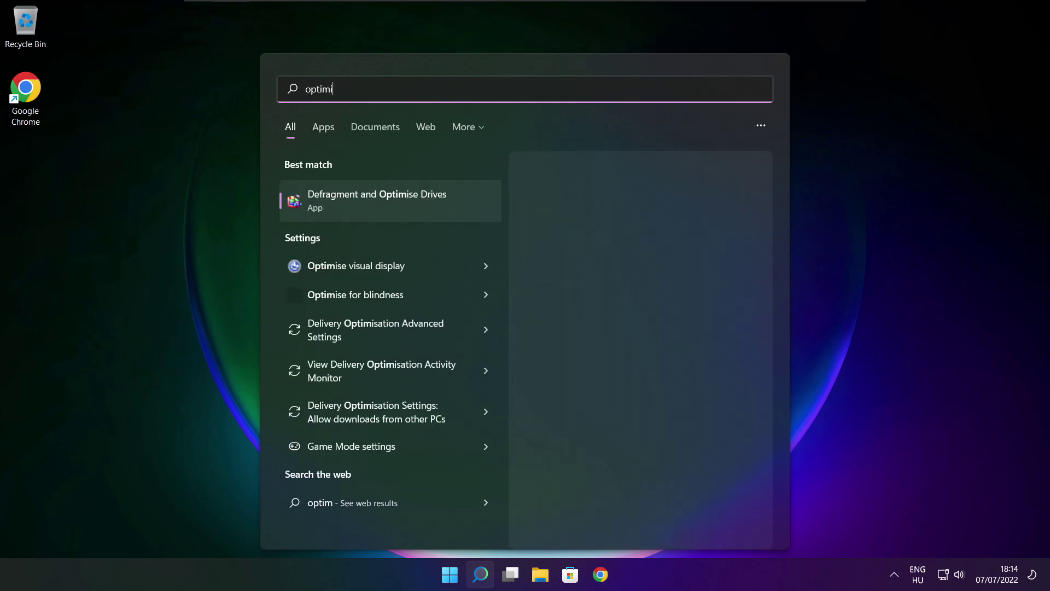
{"action": "type", "text": "se"}
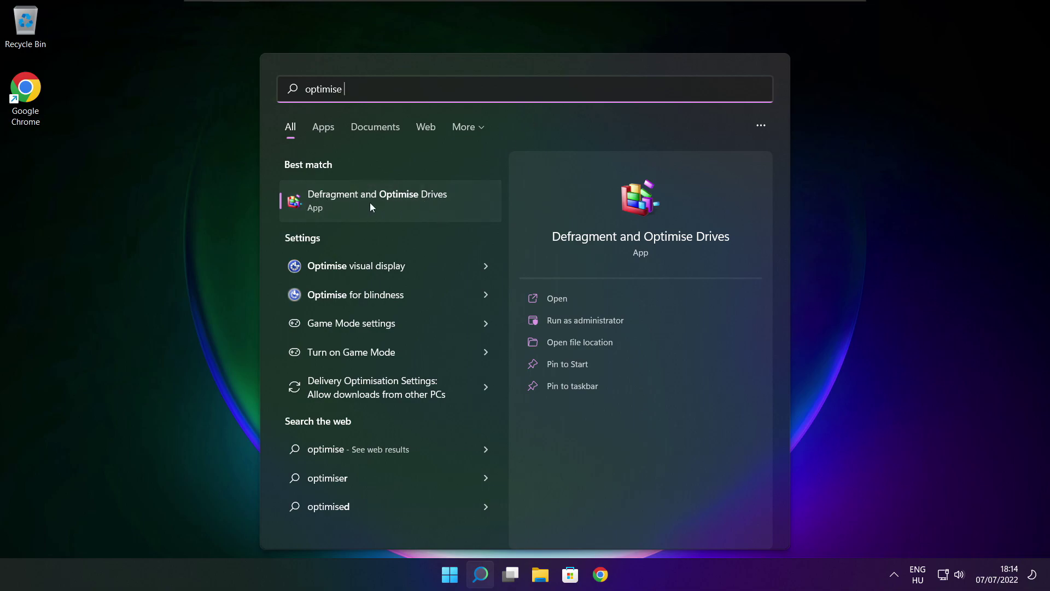
{"action": "left_click", "coordinate": [402, 201]}
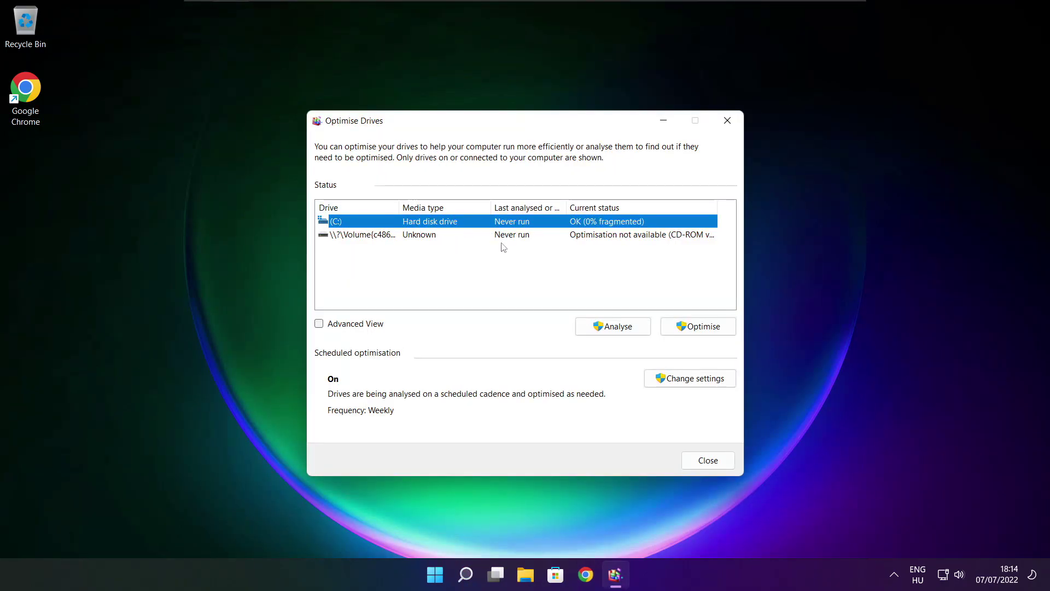
{"action": "left_click", "coordinate": [605, 327]}
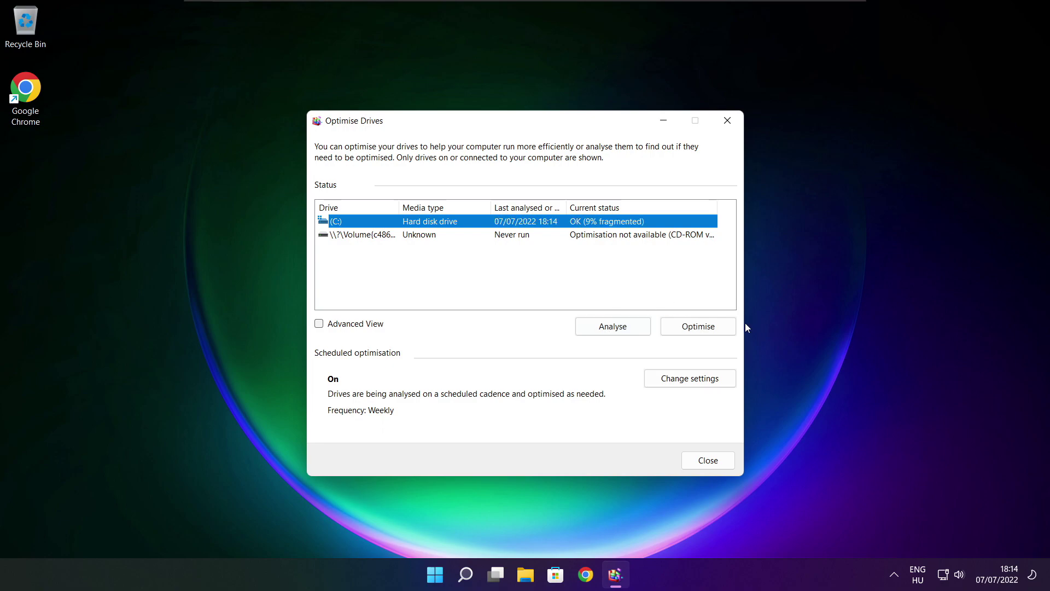
{"action": "left_click", "coordinate": [703, 330]}
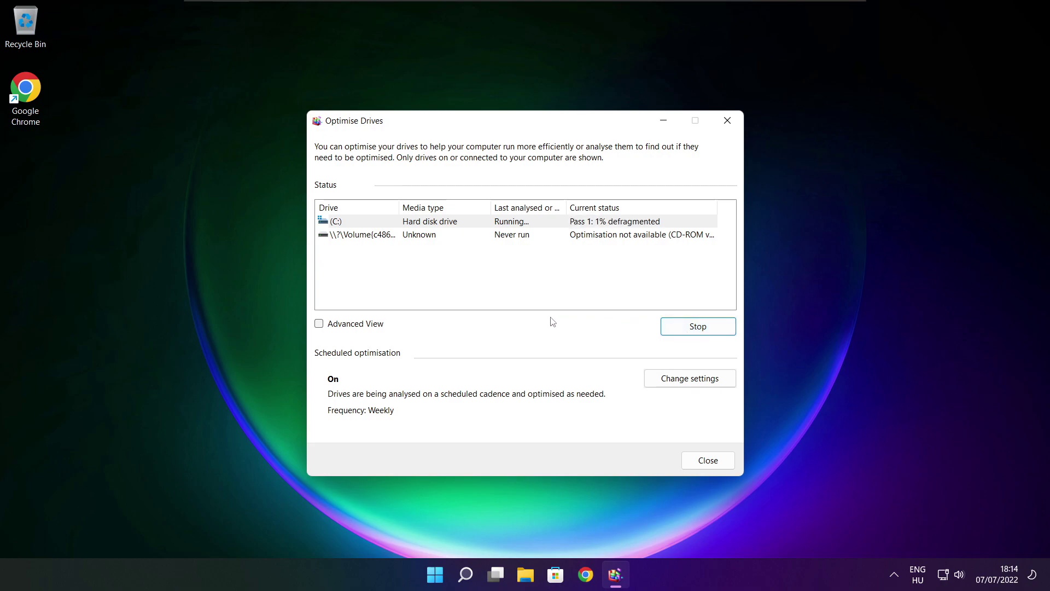
{"action": "key", "text": "alt+F4"}
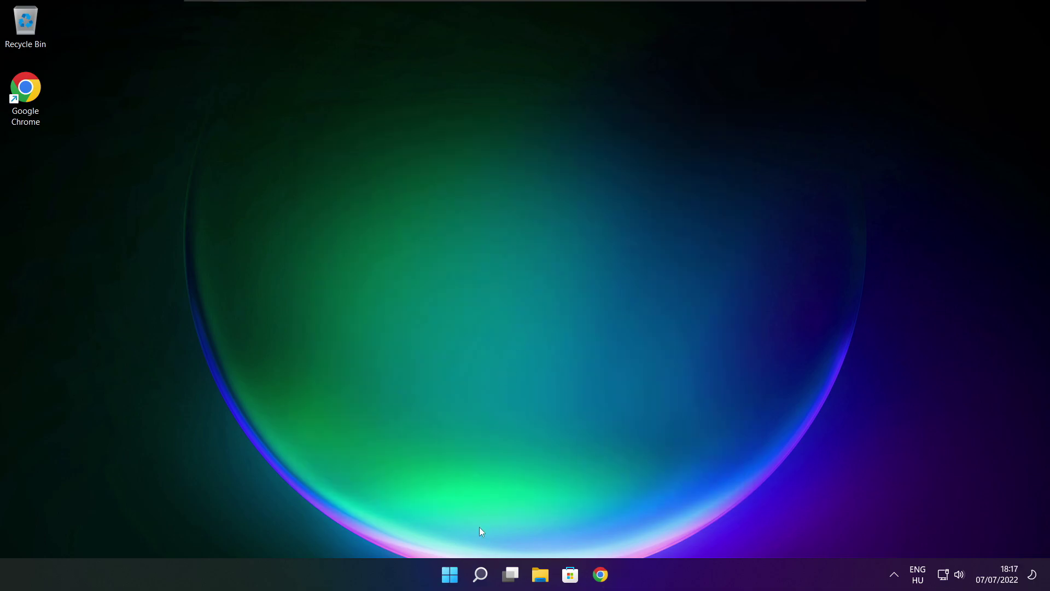
Search 'updates', run Check for updates (KB5014668 available), then close Settings.
{"action": "left_click", "coordinate": [481, 573]}
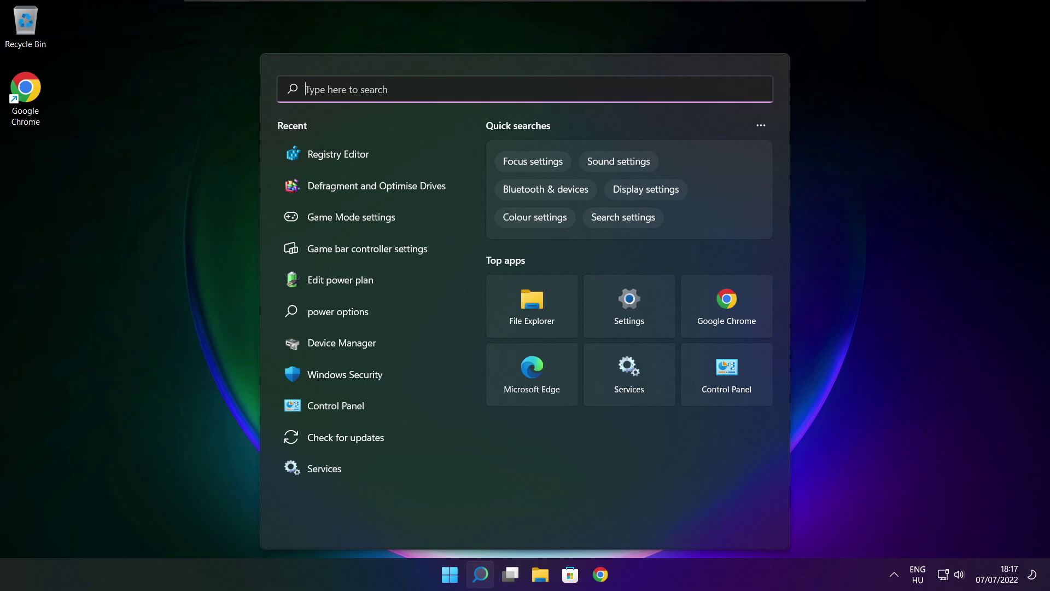
{"action": "type", "text": "updates"}
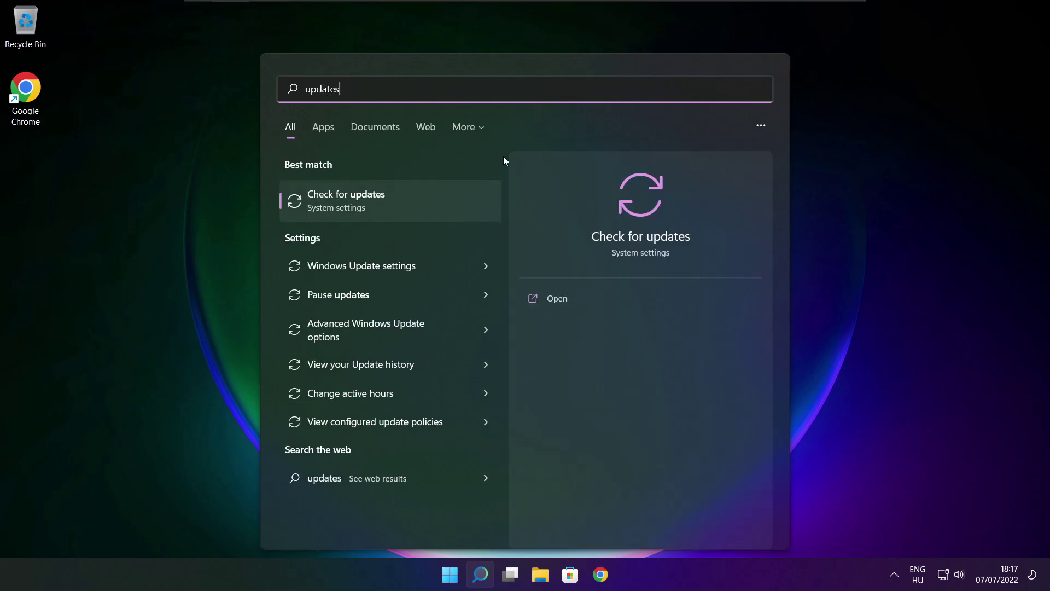
{"action": "left_click", "coordinate": [381, 207]}
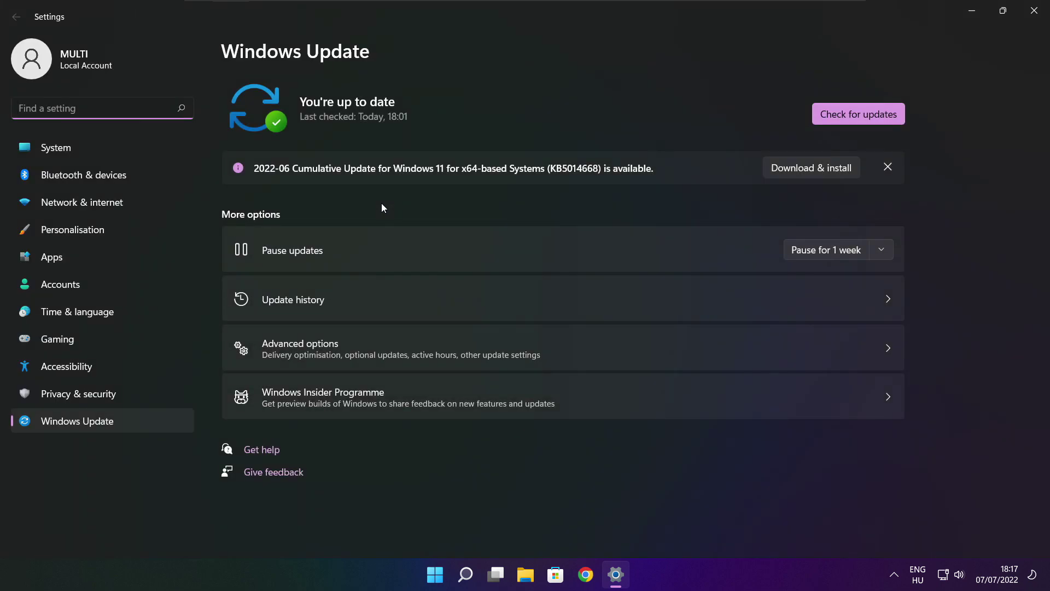
{"action": "left_click", "coordinate": [859, 115]}
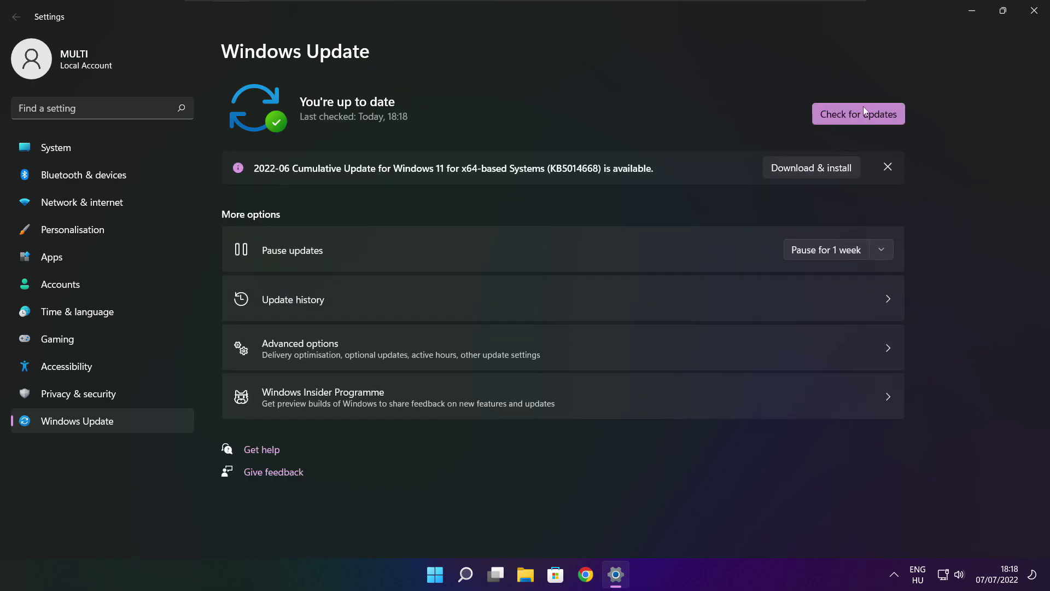
{"action": "left_click", "coordinate": [1033, 12]}
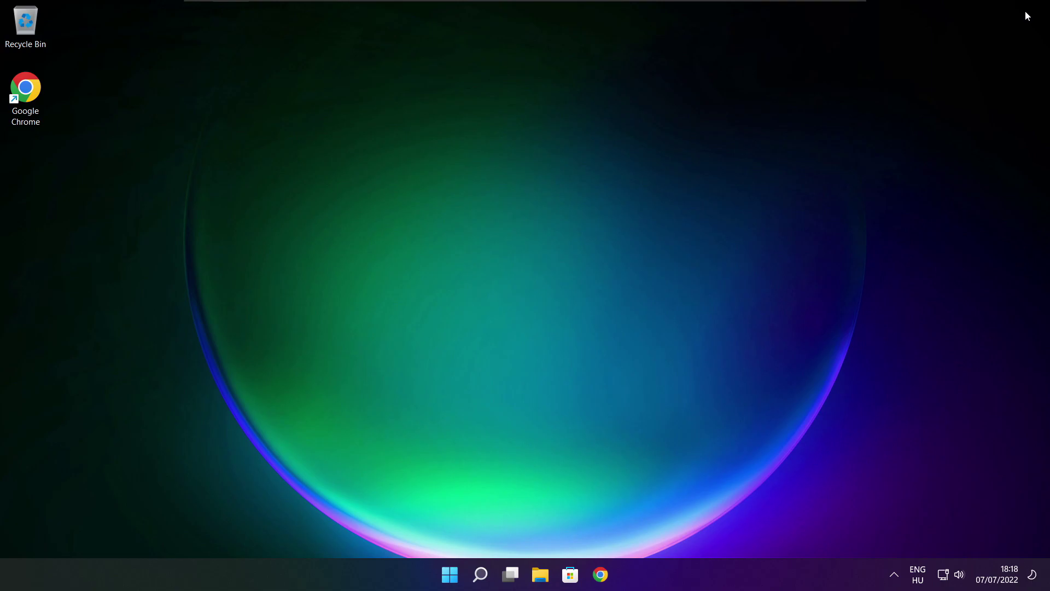
Launch Registry Editor via a 'regedit' search and centre its window.
{"action": "left_click", "coordinate": [480, 577]}
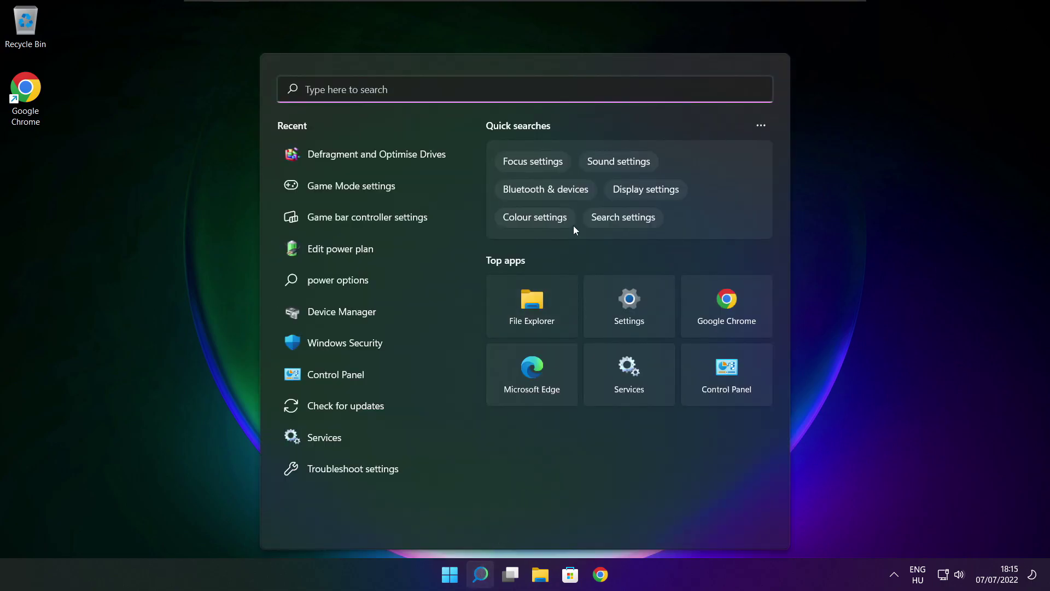
{"action": "type", "text": "regedit"}
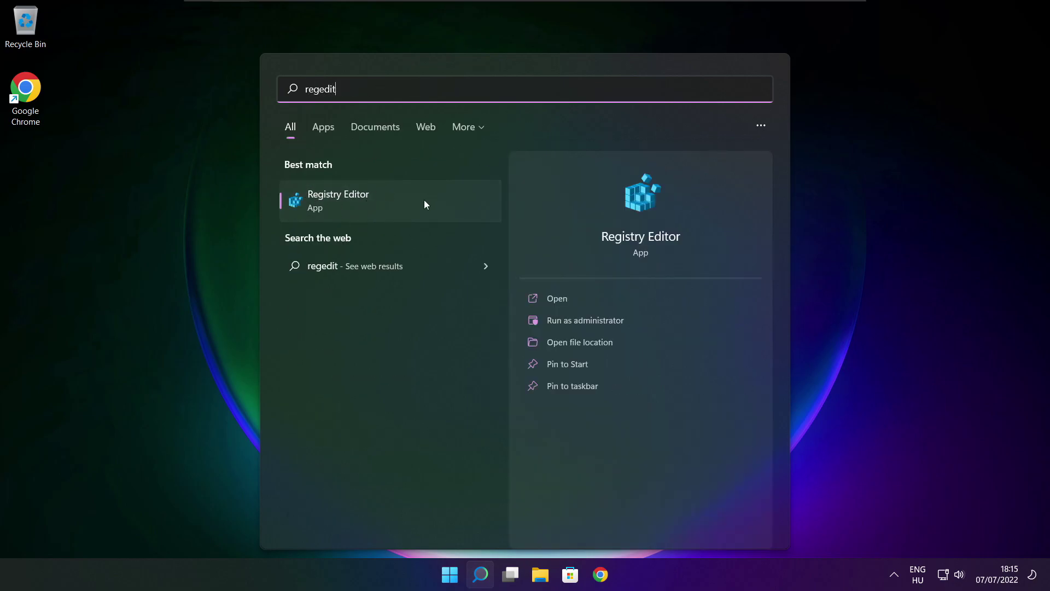
{"action": "left_click", "coordinate": [399, 199]}
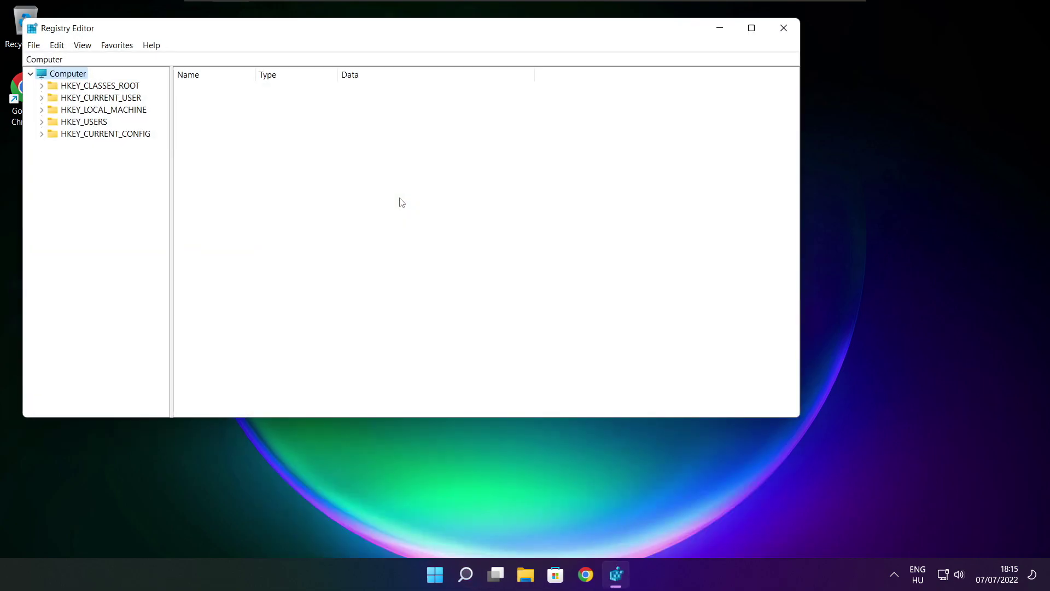
{"action": "left_click_drag", "start_coordinate": [317, 31], "coordinate": [426, 111]}
Go to HKEY_CURRENT_USER\System\GameConfigStore, widen the Name column and select GameDVR_Enabled.
{"action": "left_click", "coordinate": [165, 180]}
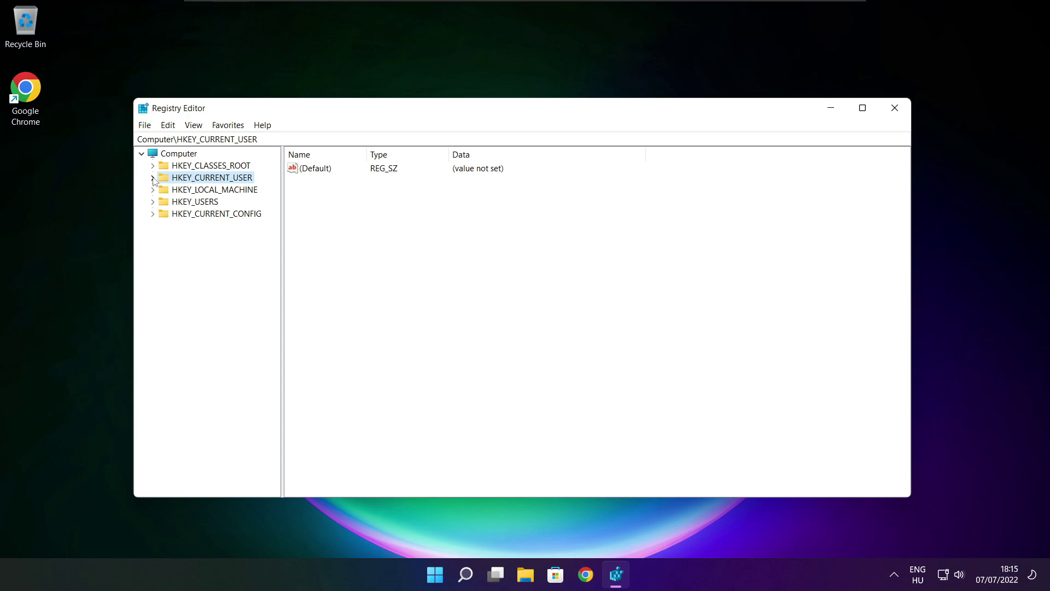
{"action": "left_click", "coordinate": [153, 178]}
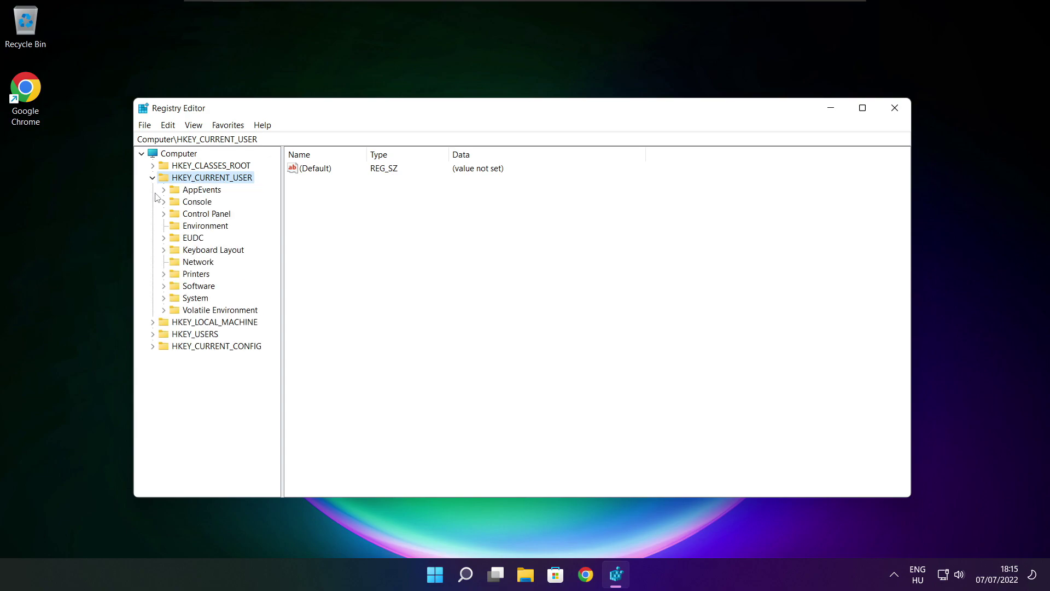
{"action": "left_click", "coordinate": [174, 300]}
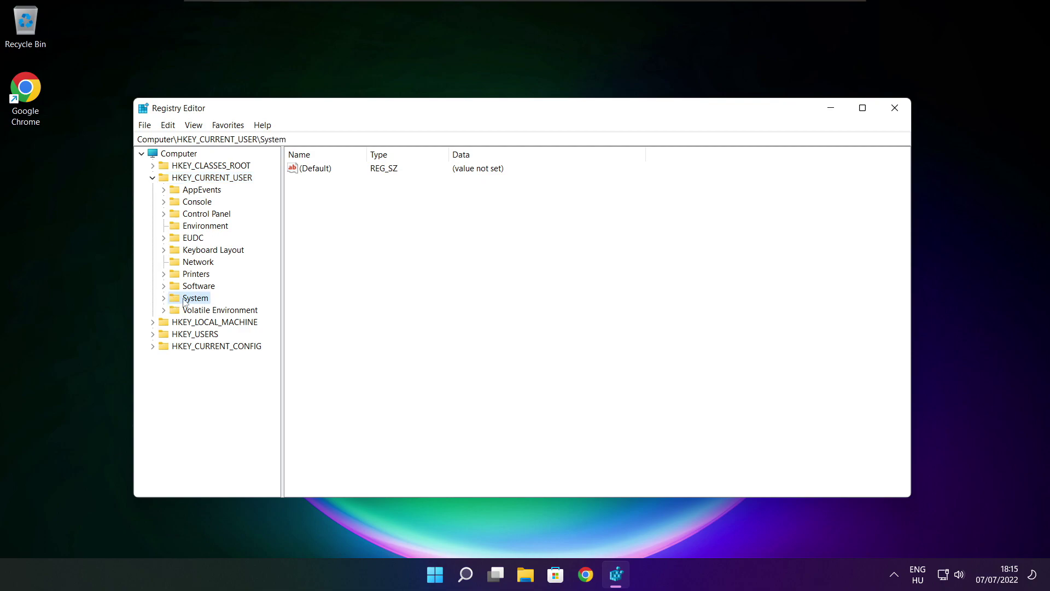
{"action": "left_click", "coordinate": [164, 299]}
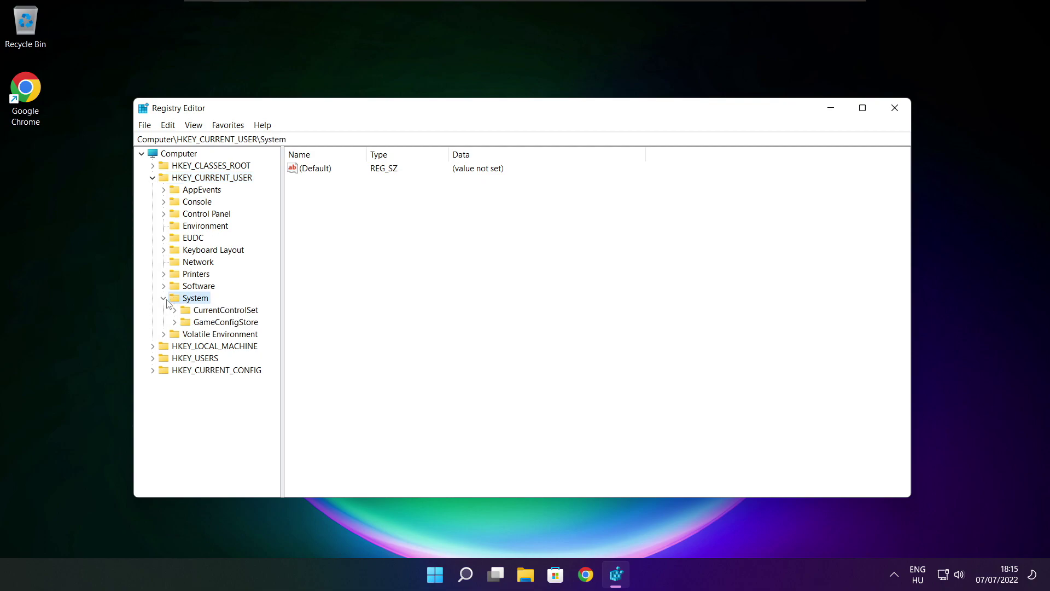
{"action": "left_click", "coordinate": [197, 327]}
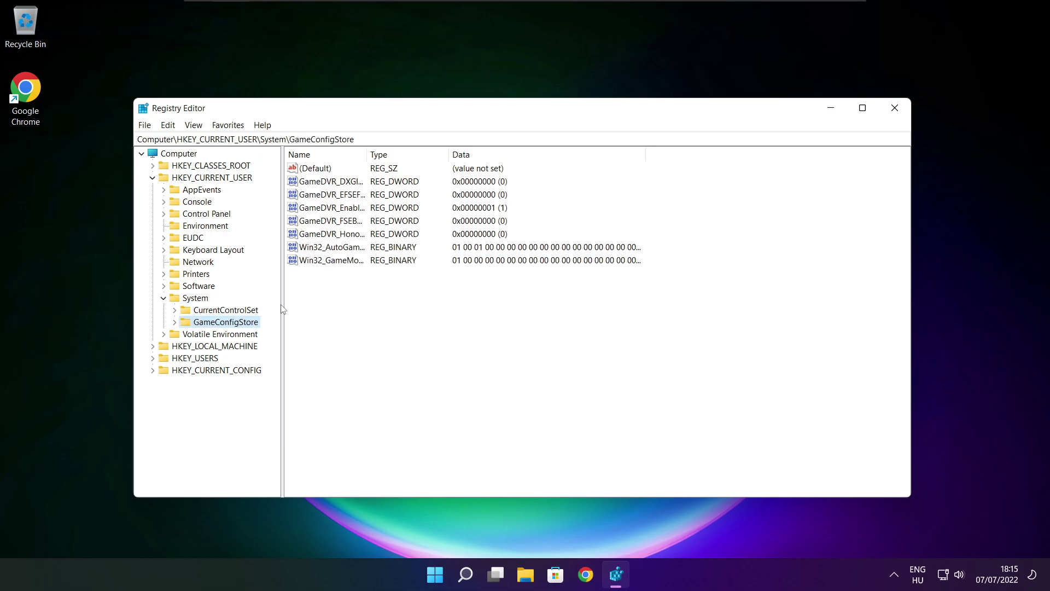
{"action": "left_click_drag", "start_coordinate": [368, 153], "coordinate": [460, 153]}
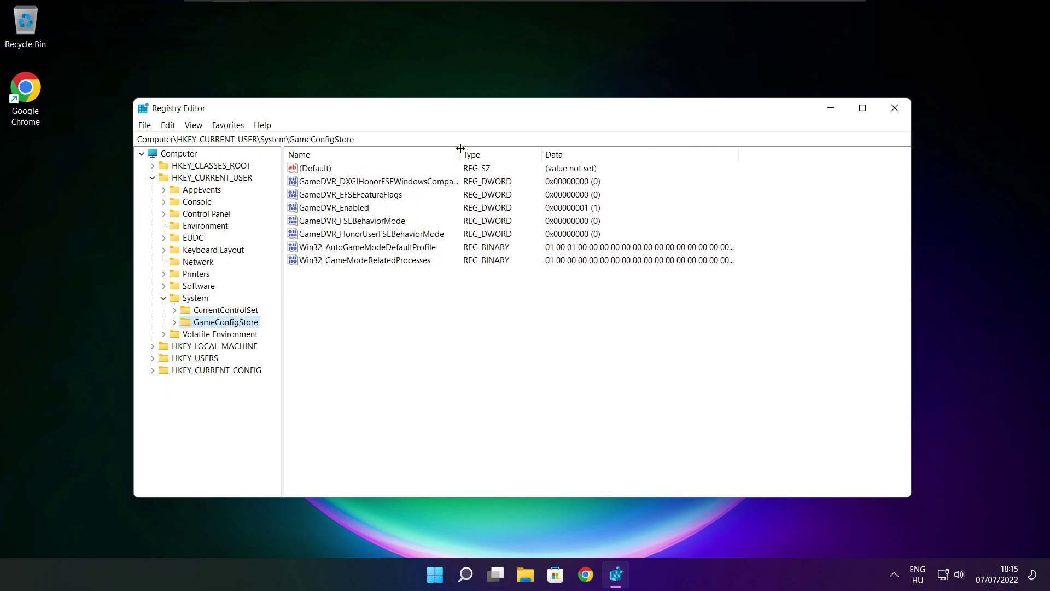
{"action": "left_click", "coordinate": [317, 209]}
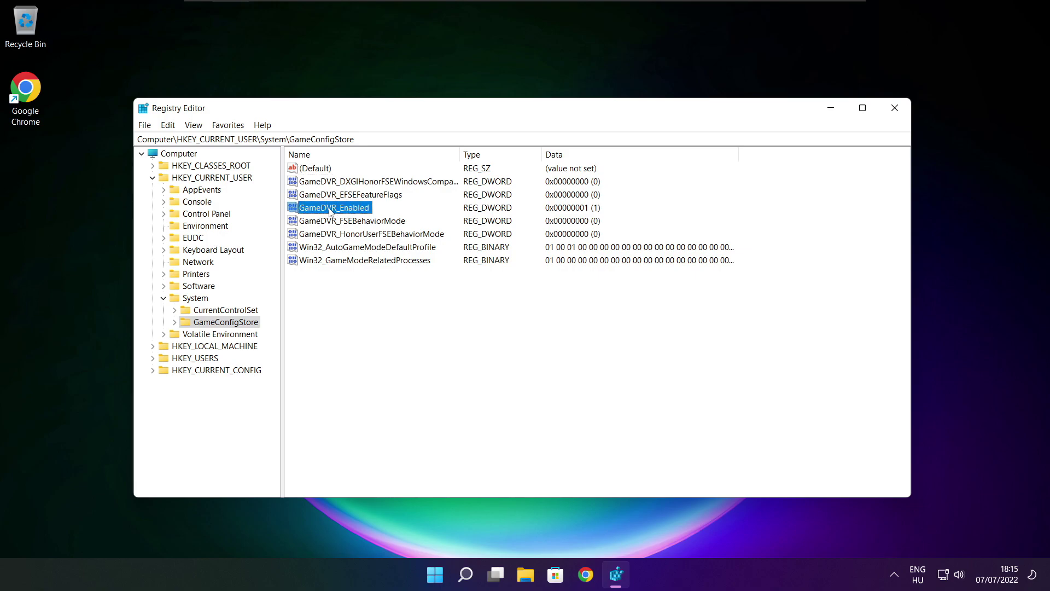
Change GameDVR_Enabled's value data from 1 to 0.
{"action": "double_click", "coordinate": [332, 210]}
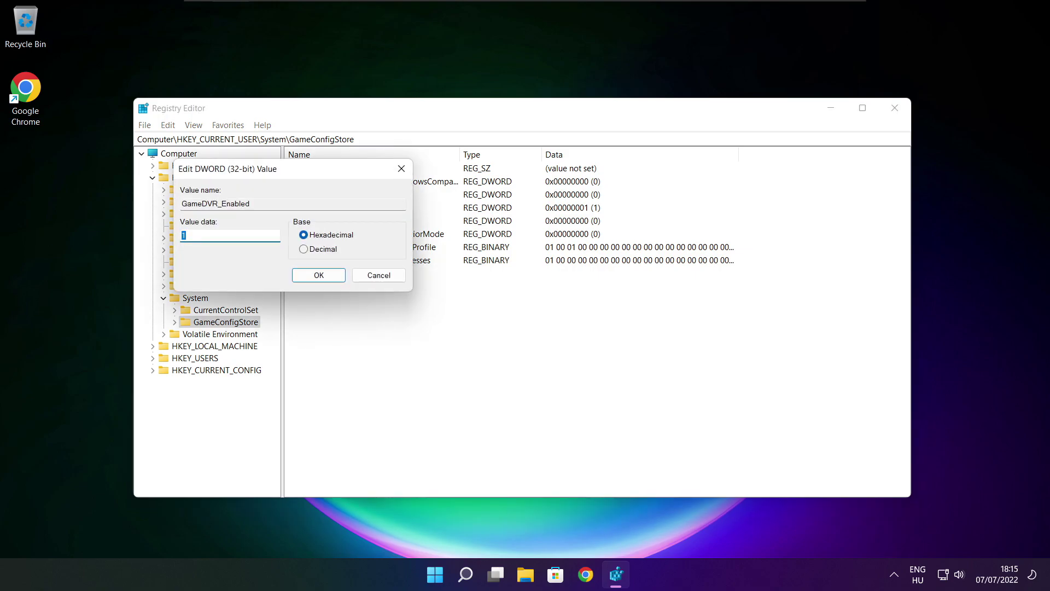
{"action": "left_click_drag", "start_coordinate": [310, 175], "coordinate": [552, 217]}
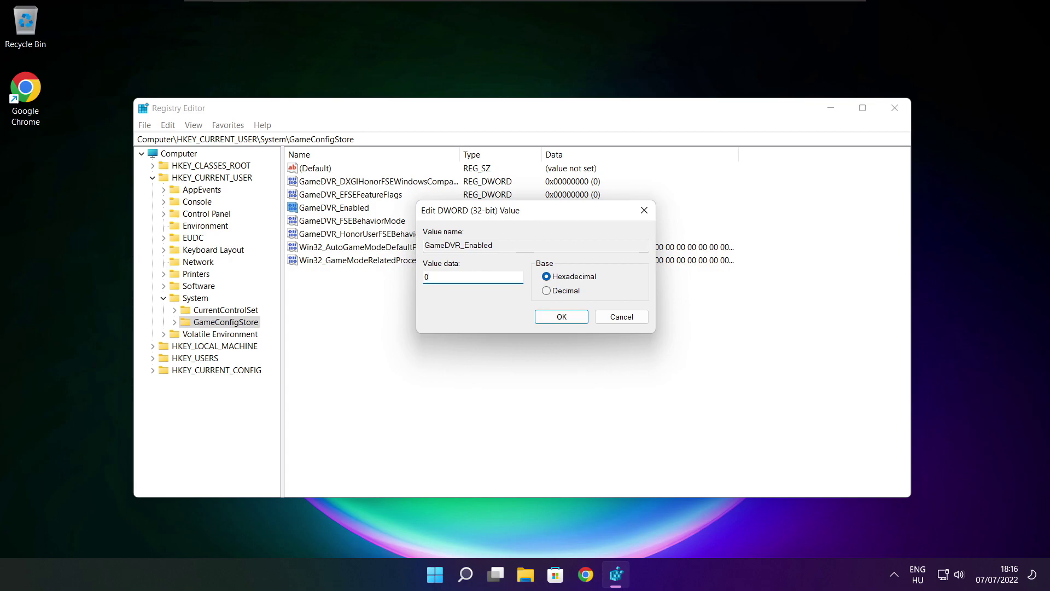
{"action": "left_click", "coordinate": [563, 320]}
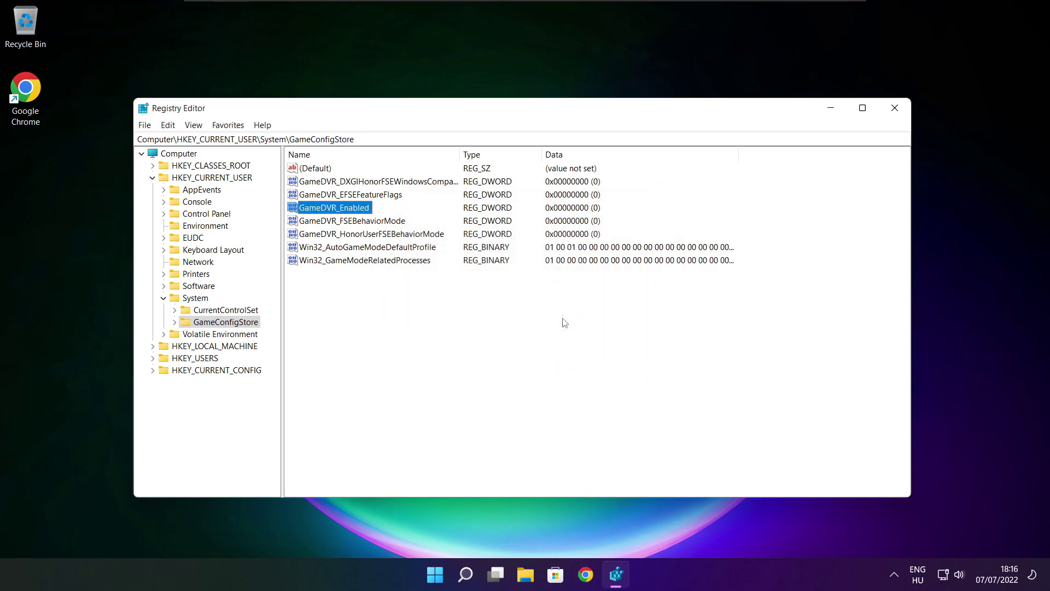
{"action": "left_click", "coordinate": [153, 180]}
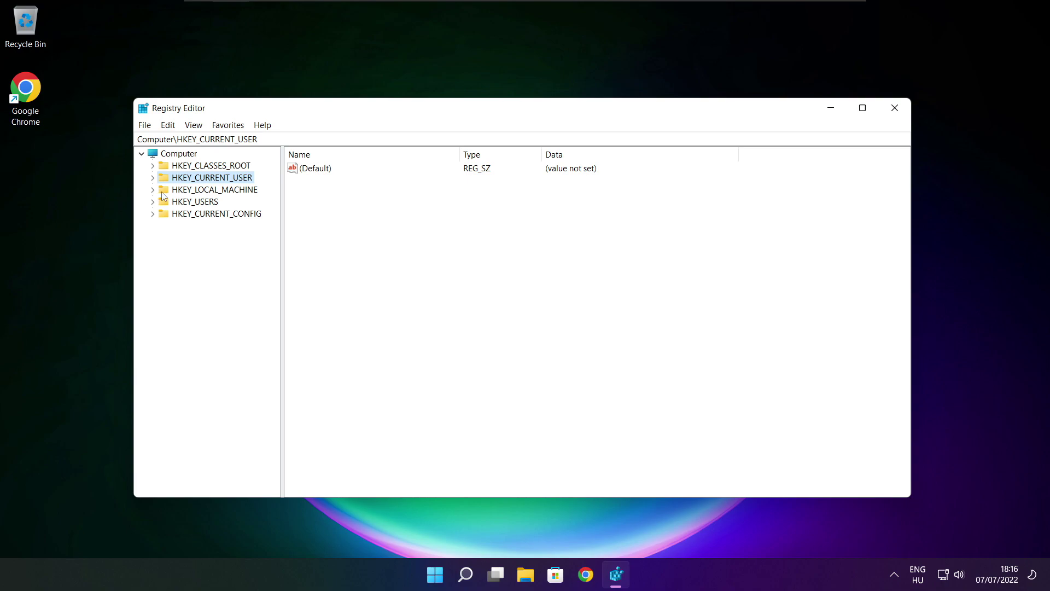
Expand HKEY_LOCAL_MACHINE > SOFTWARE > Microsoft in the key tree.
{"action": "left_click", "coordinate": [160, 192]}
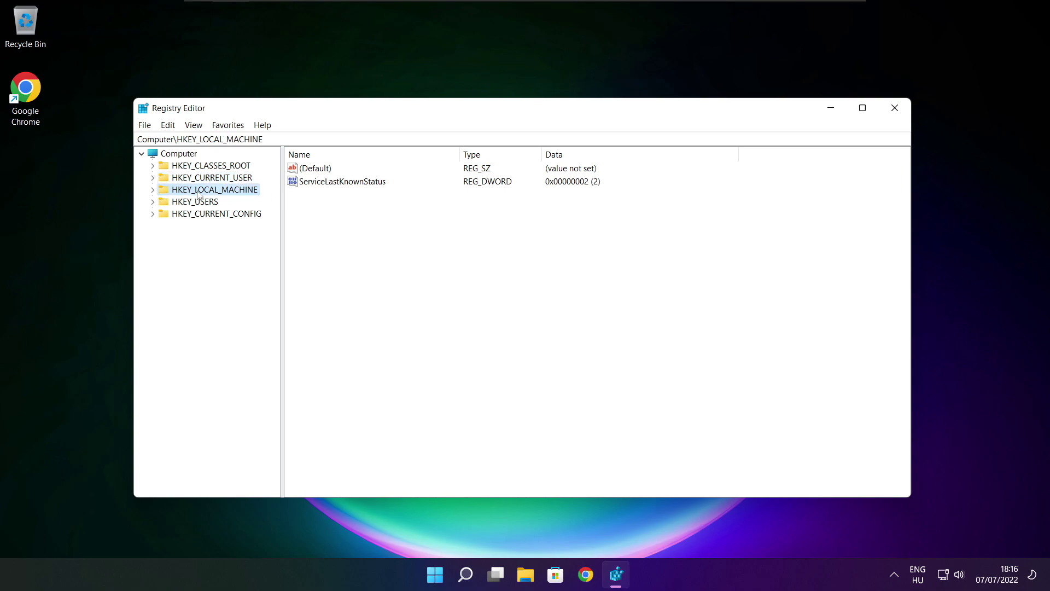
{"action": "left_click", "coordinate": [154, 191]}
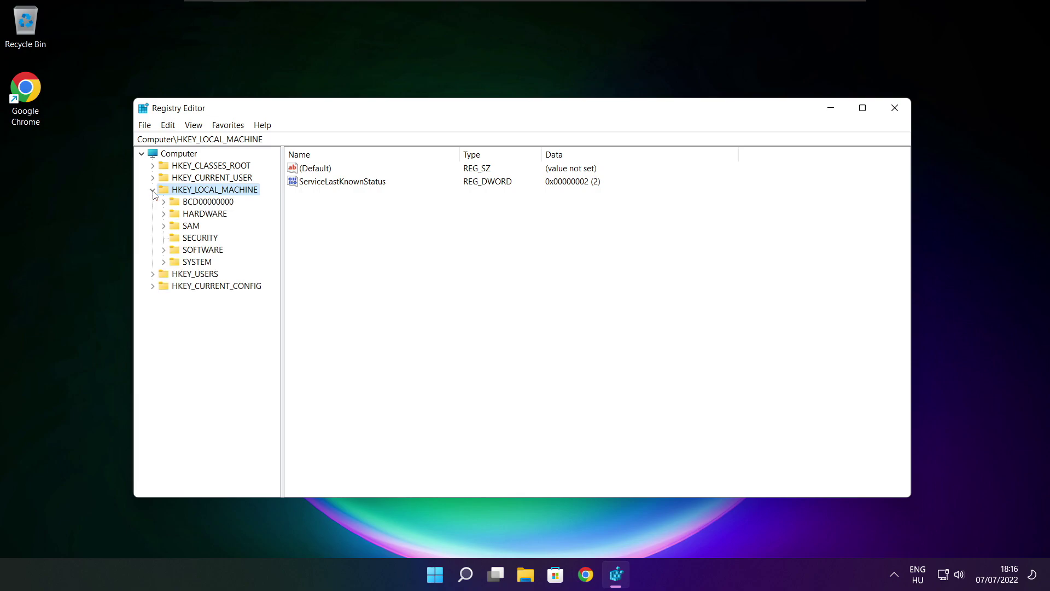
{"action": "left_click", "coordinate": [191, 253]}
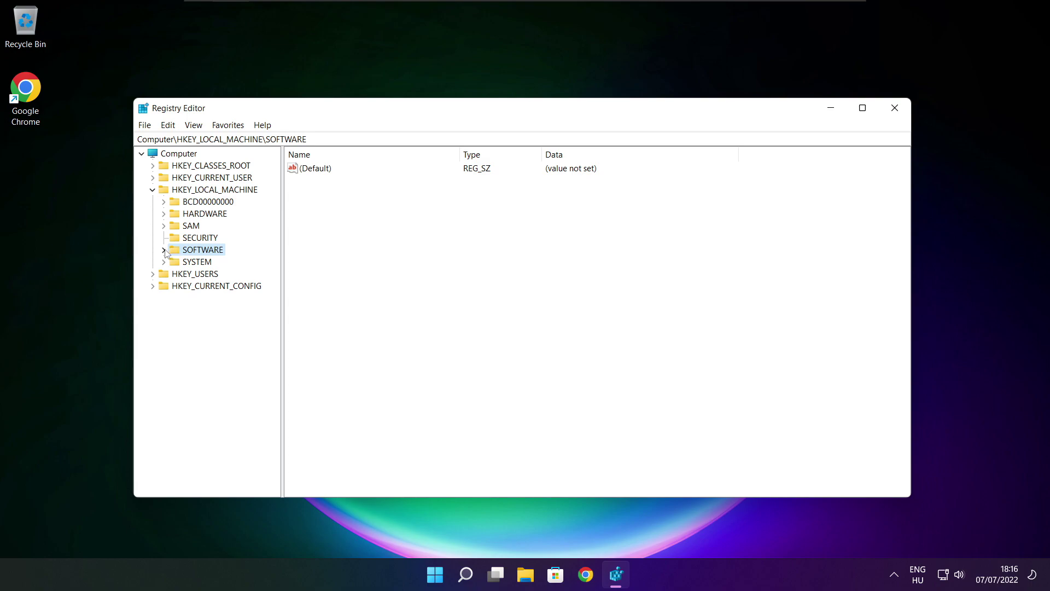
{"action": "left_click", "coordinate": [163, 249]}
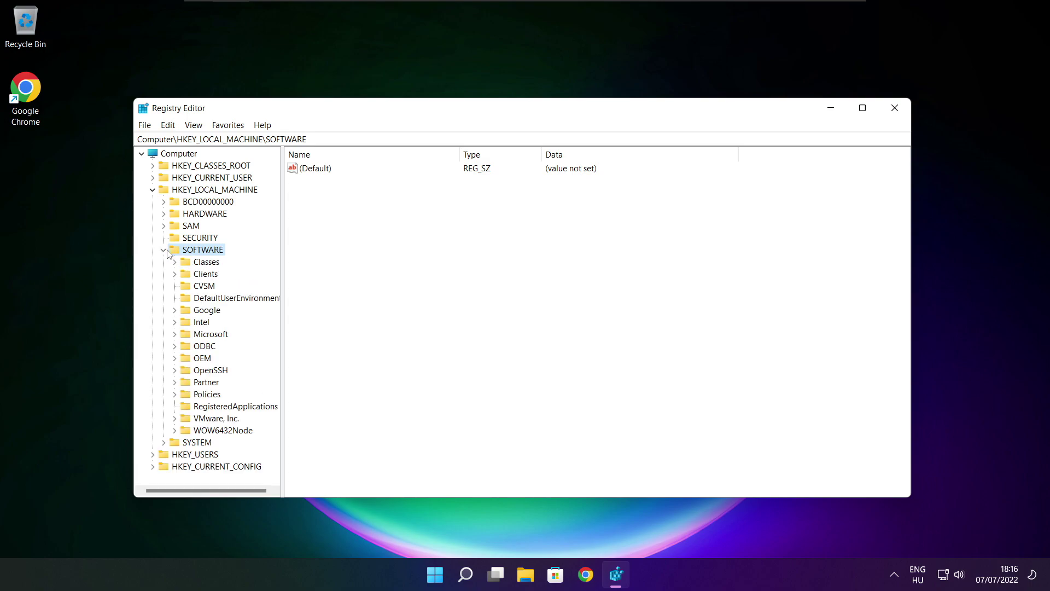
{"action": "left_click", "coordinate": [203, 336]}
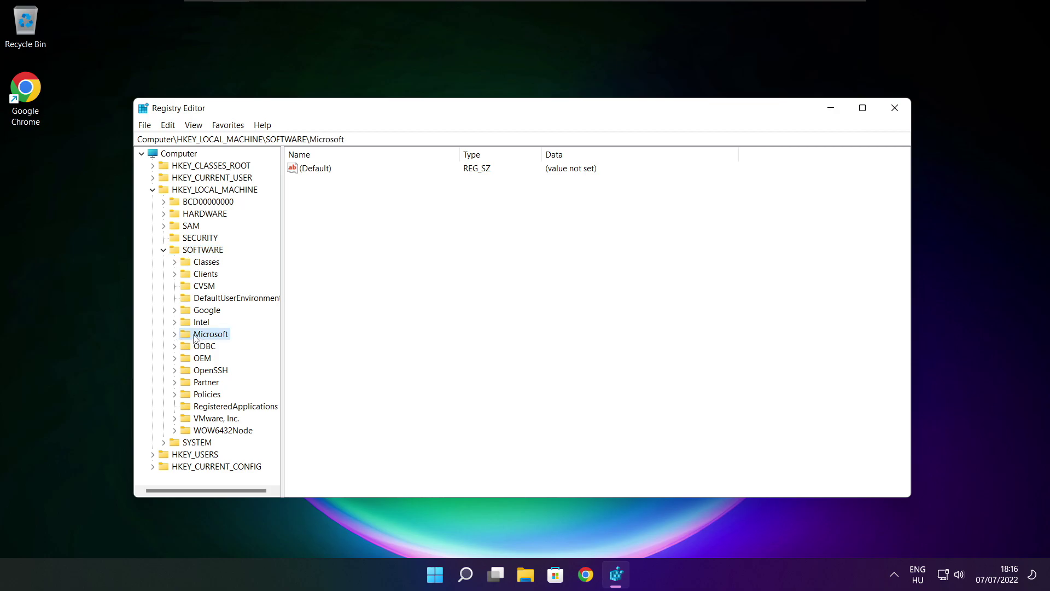
{"action": "left_click", "coordinate": [174, 335]}
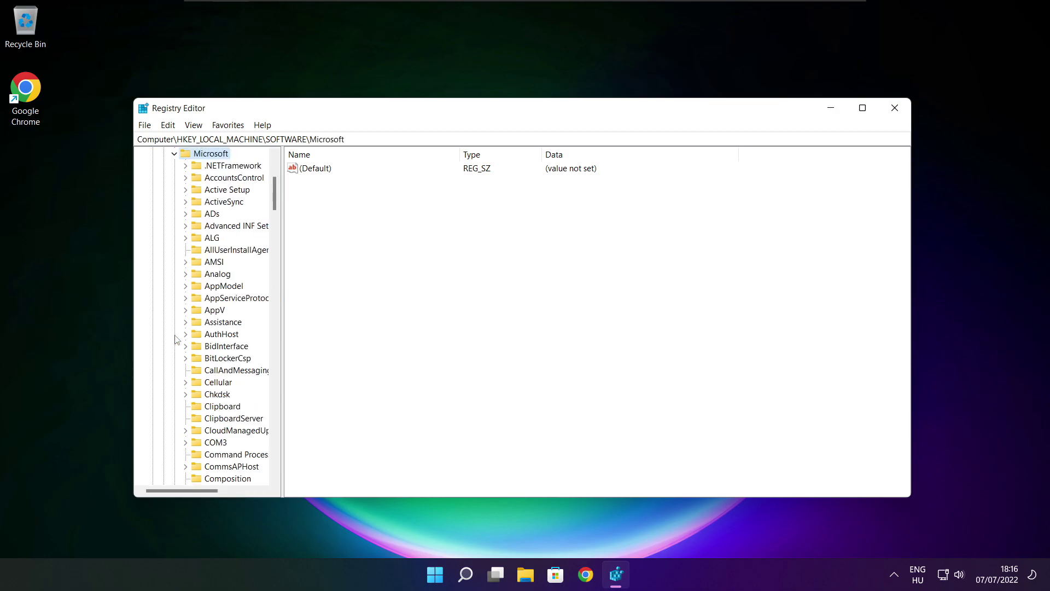
{"action": "scroll", "coordinate": [215, 328], "scroll_direction": "down", "scroll_amount": 20}
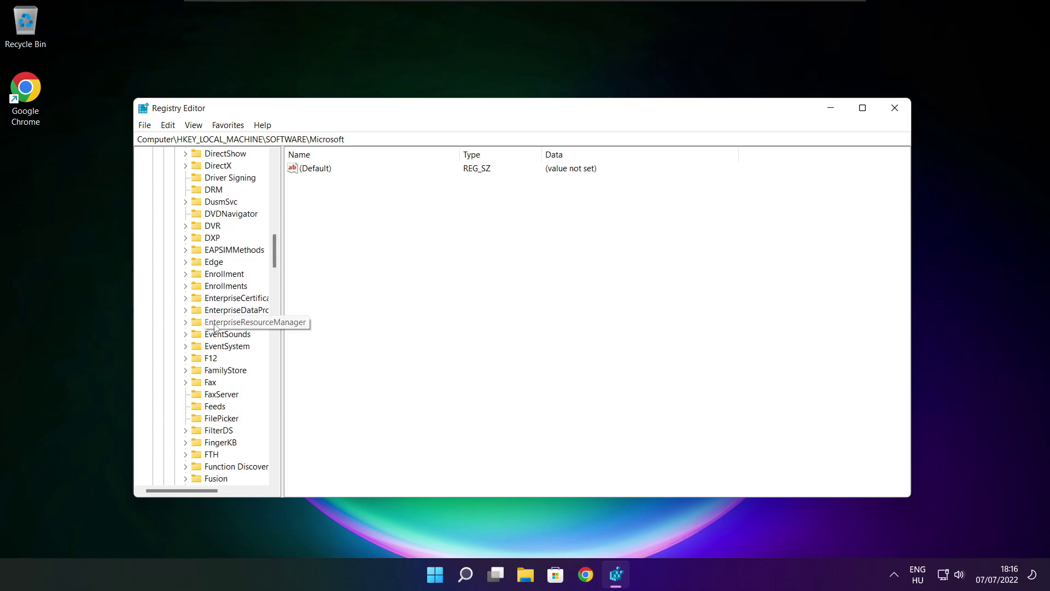
{"action": "scroll", "coordinate": [215, 326], "scroll_direction": "down", "scroll_amount": 18}
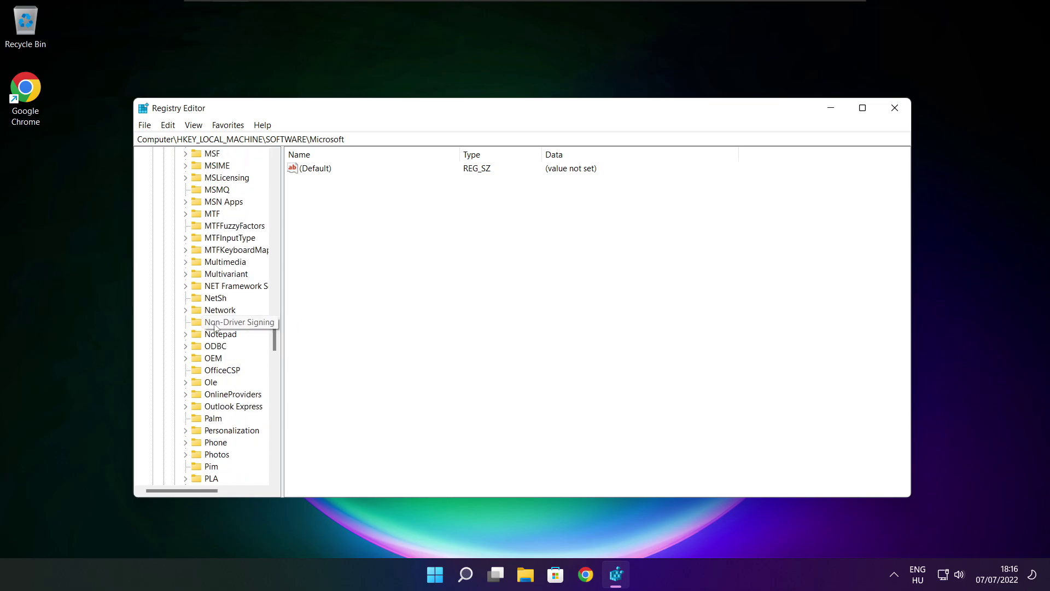
{"action": "scroll", "coordinate": [215, 327], "scroll_direction": "down", "scroll_amount": 1}
{"action": "scroll", "coordinate": [215, 327], "scroll_direction": "up", "scroll_amount": 1}
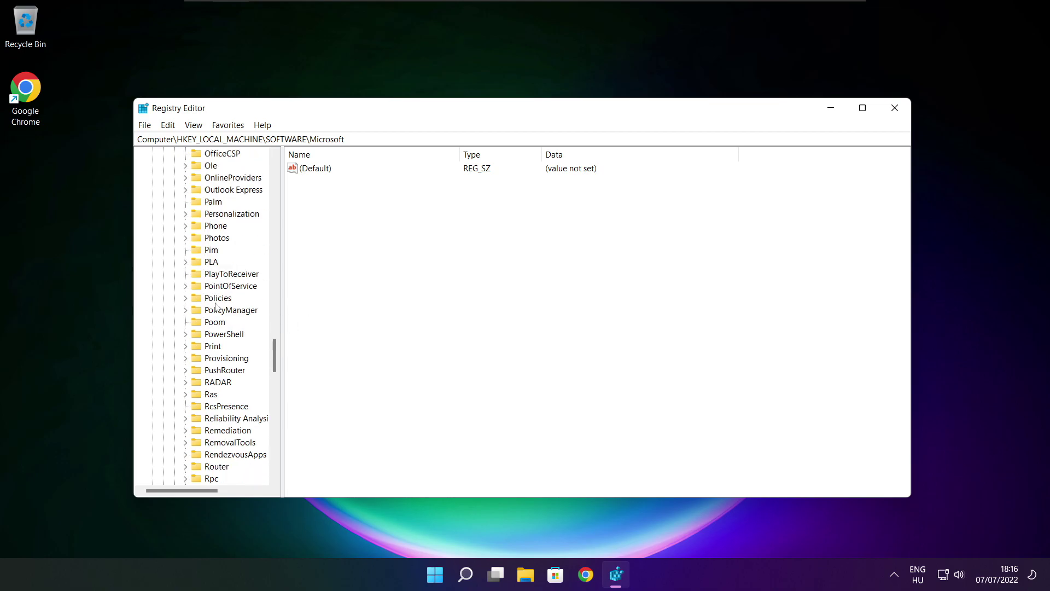
Expand PolicyManager > default > ApplicationManagement and select the AllowGameDVR key.
{"action": "left_click", "coordinate": [214, 312]}
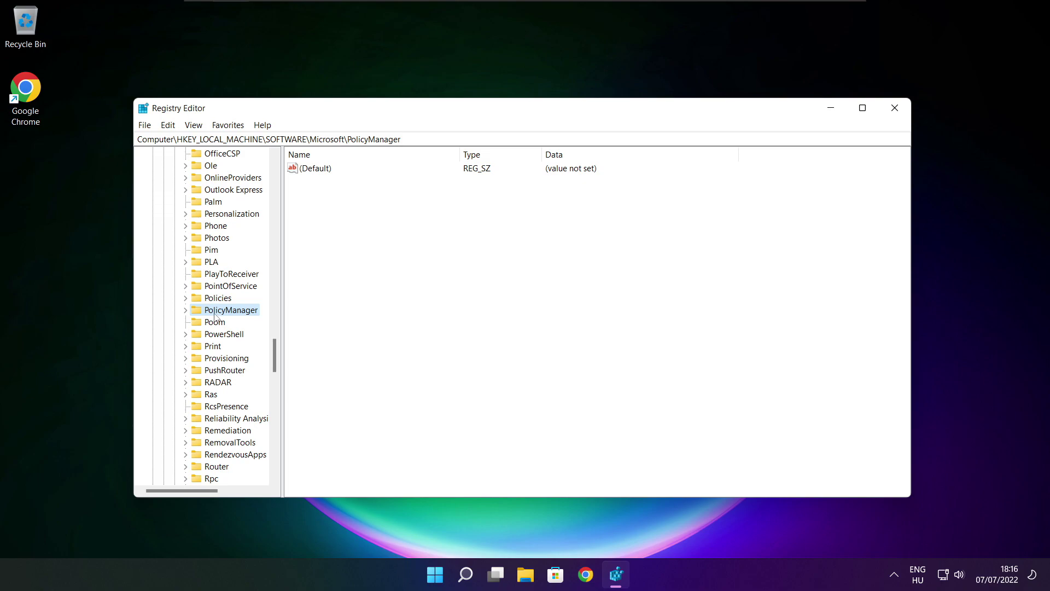
{"action": "left_click", "coordinate": [185, 310]}
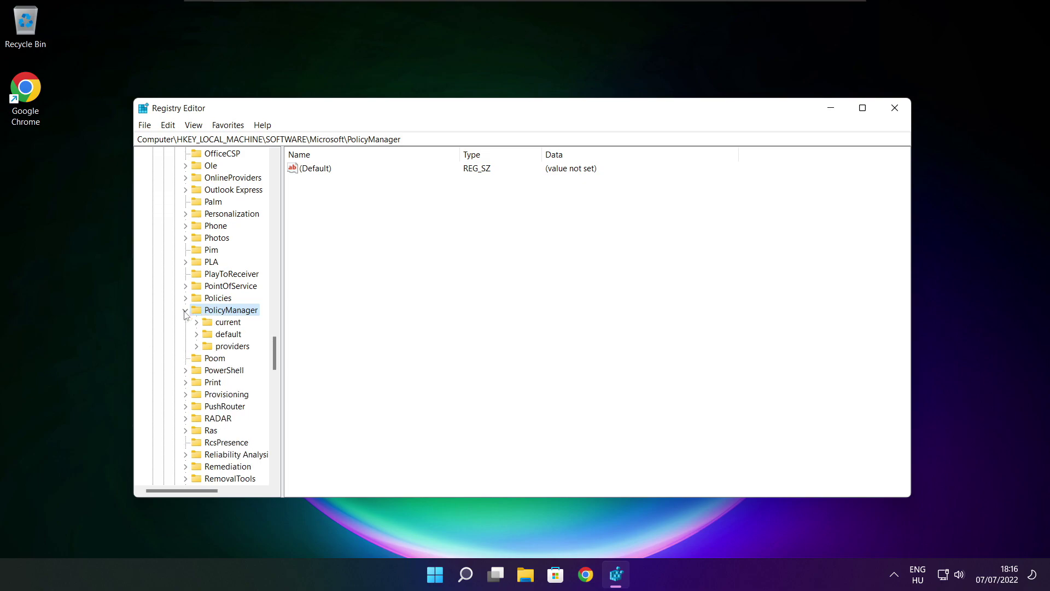
{"action": "left_click", "coordinate": [228, 335]}
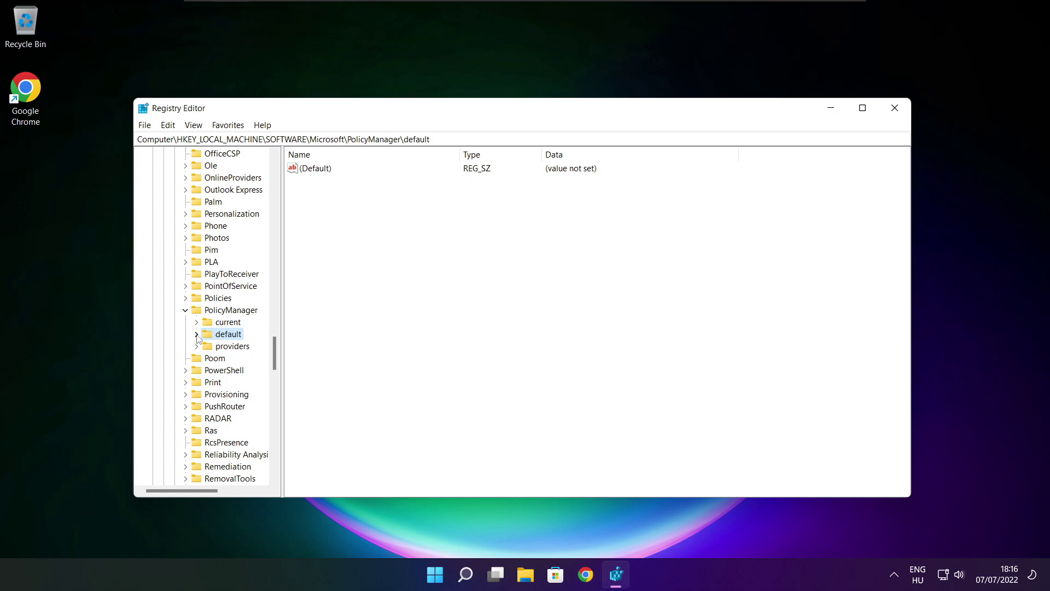
{"action": "left_click", "coordinate": [197, 334]}
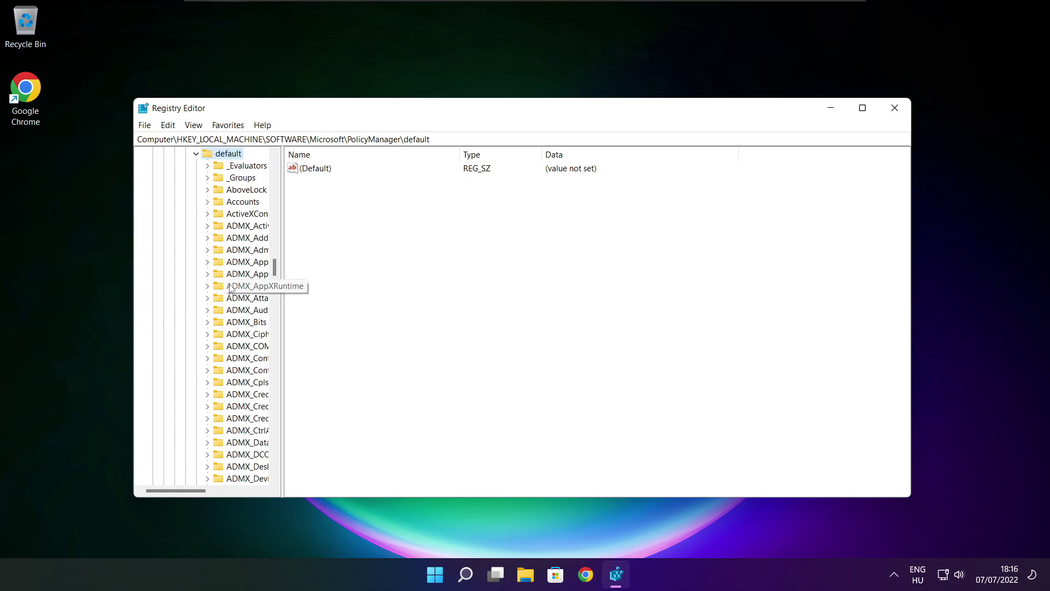
{"action": "scroll", "coordinate": [243, 241], "scroll_direction": "down", "scroll_amount": 7}
{"action": "scroll", "coordinate": [244, 241], "scroll_direction": "down", "scroll_amount": 20}
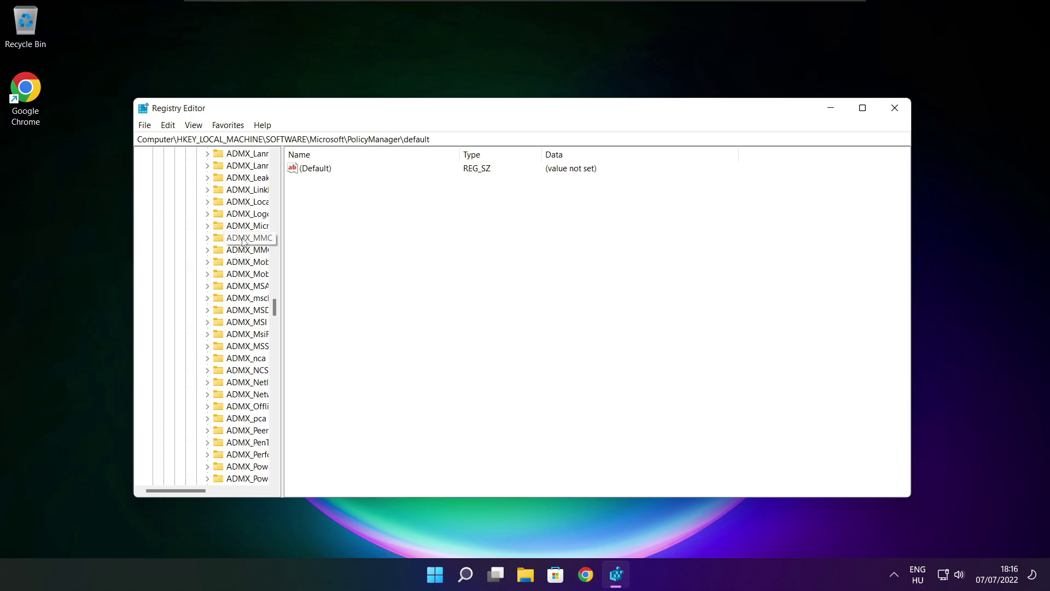
{"action": "scroll", "coordinate": [243, 241], "scroll_direction": "down", "scroll_amount": 3}
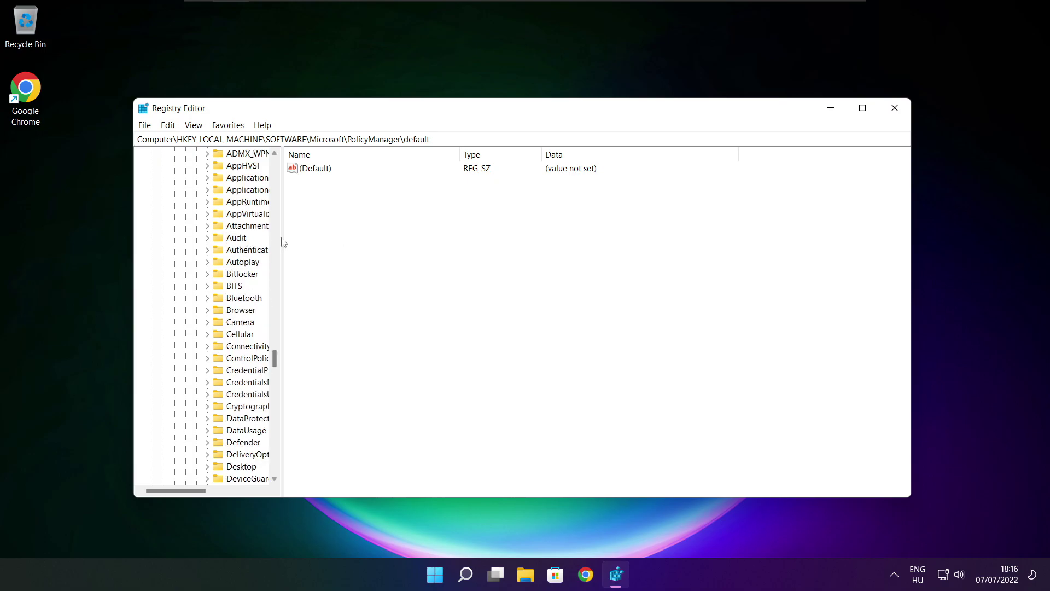
{"action": "left_click_drag", "start_coordinate": [283, 239], "coordinate": [347, 239]}
{"action": "scroll", "coordinate": [308, 240], "scroll_direction": "up", "scroll_amount": 1}
{"action": "left_click", "coordinate": [244, 225]}
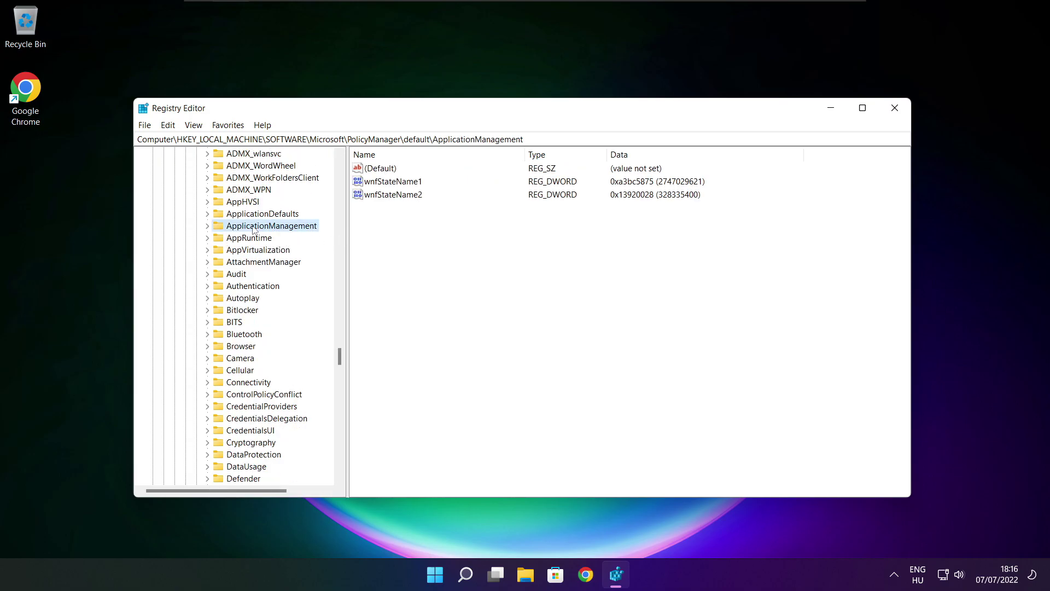
{"action": "left_click", "coordinate": [207, 226]}
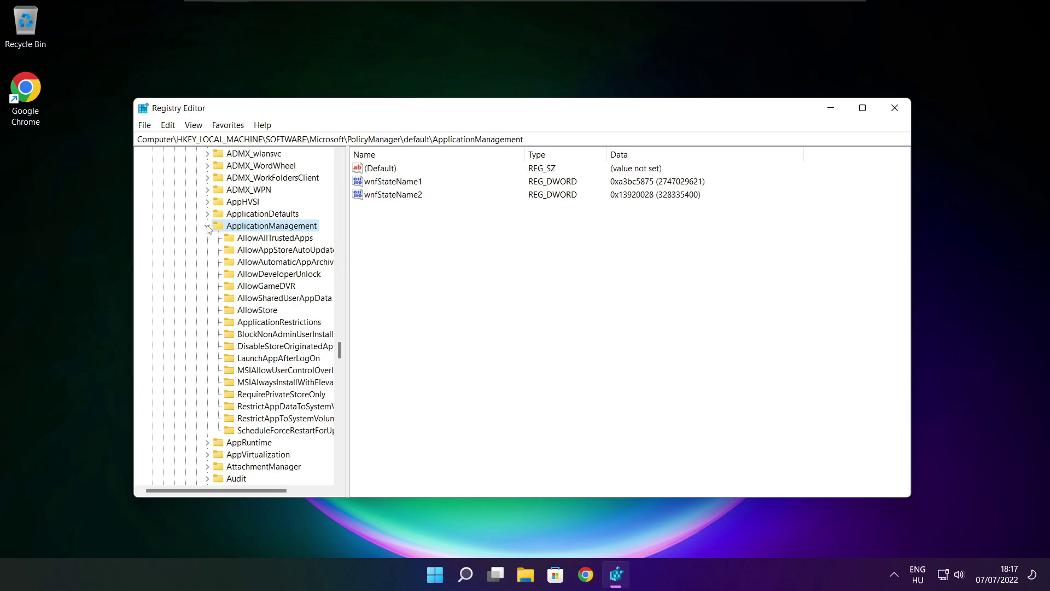
{"action": "left_click_drag", "start_coordinate": [348, 275], "coordinate": [359, 275]}
{"action": "left_click", "coordinate": [269, 287]}
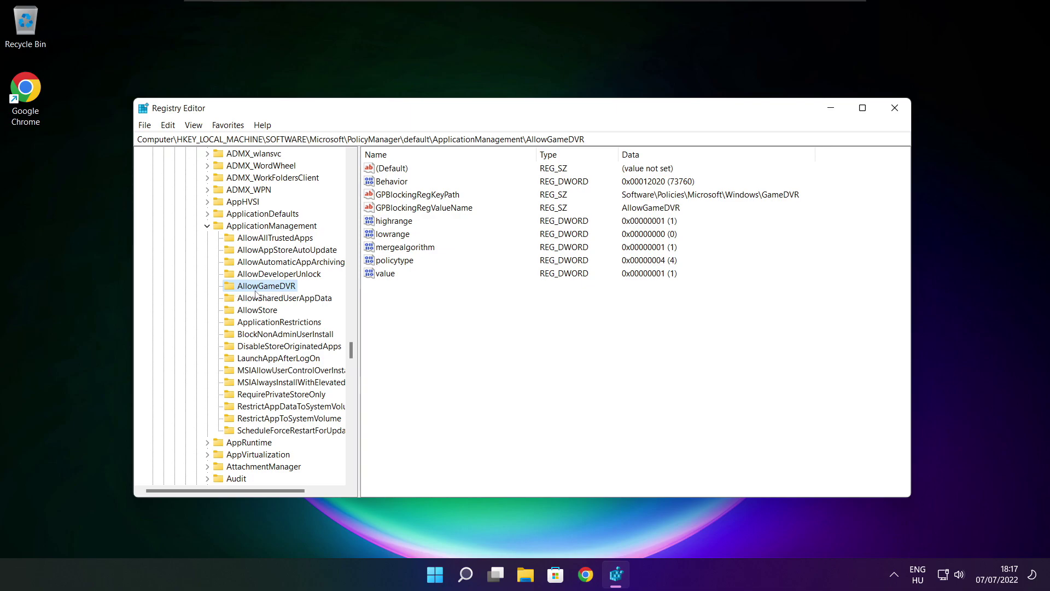
Change AllowGameDVR's 'value' data from 1 to 0 and close Registry Editor.
{"action": "left_click", "coordinate": [385, 276]}
{"action": "double_click", "coordinate": [386, 274]}
{"action": "left_click_drag", "start_coordinate": [294, 176], "coordinate": [532, 219]}
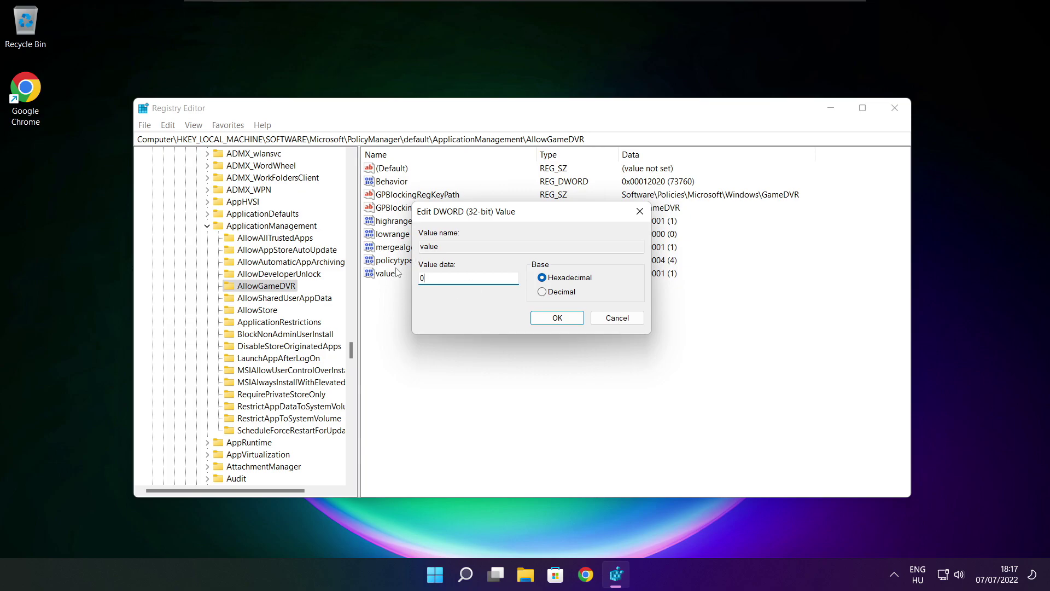
{"action": "left_click", "coordinate": [557, 323]}
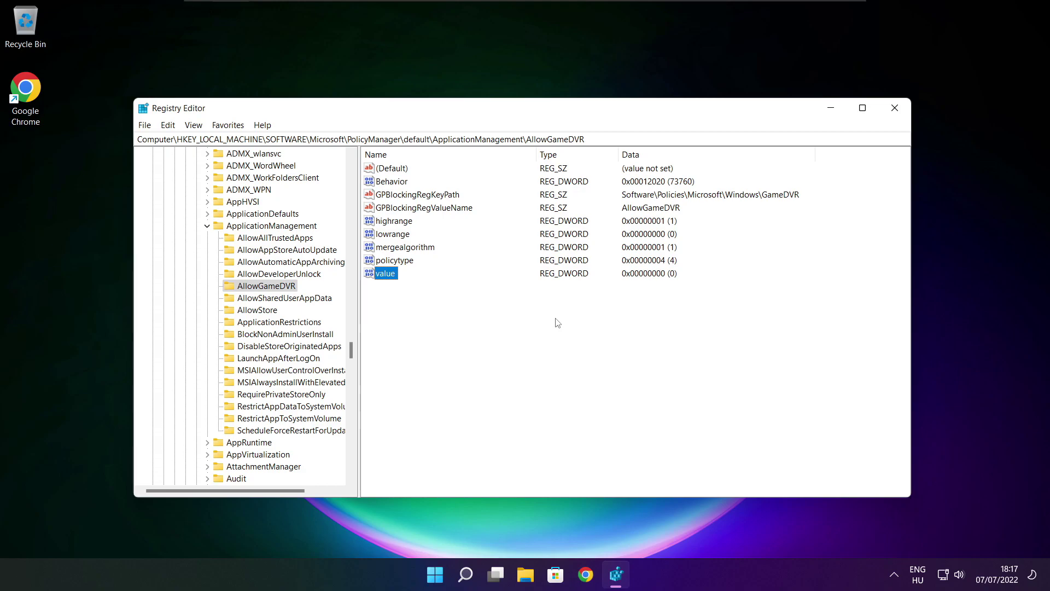
{"action": "left_click", "coordinate": [895, 110]}
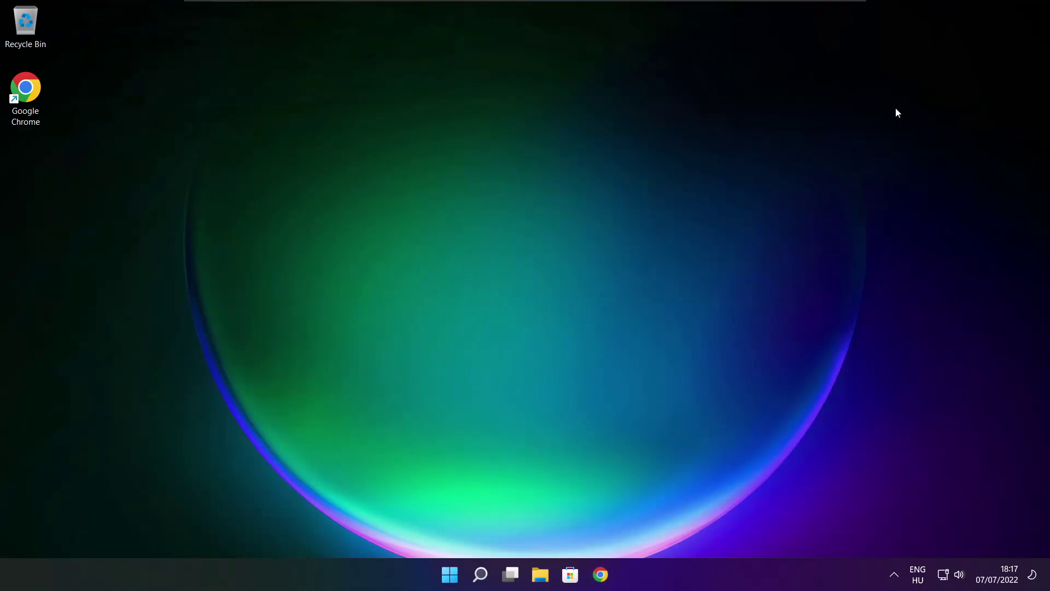
Download dxwebsetup.exe from the DirectX End-User Runtime page in Chrome and run it.
{"action": "left_click", "coordinate": [601, 575]}
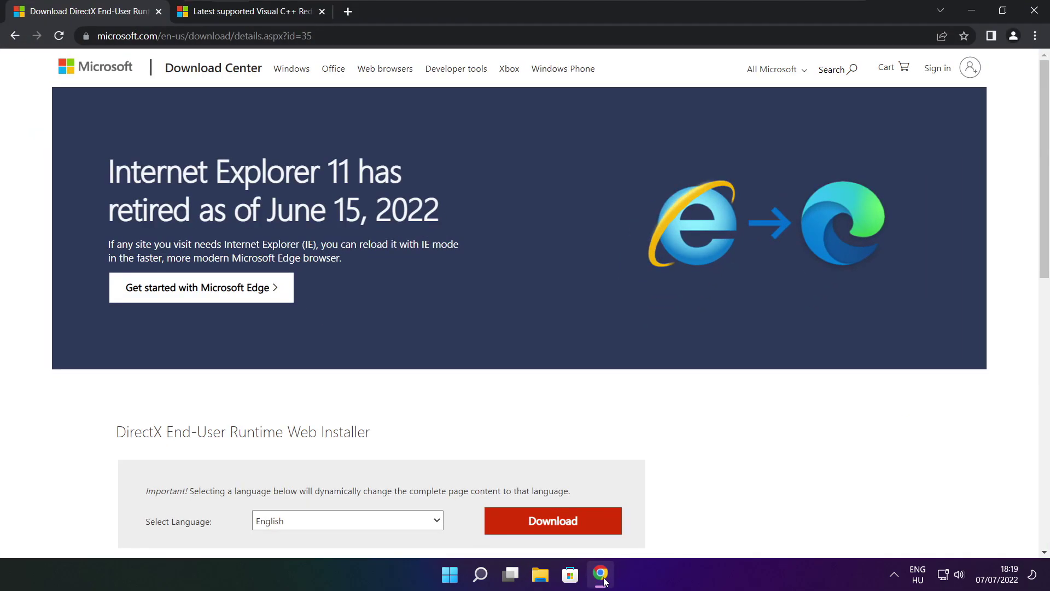
{"action": "left_click", "coordinate": [320, 35]}
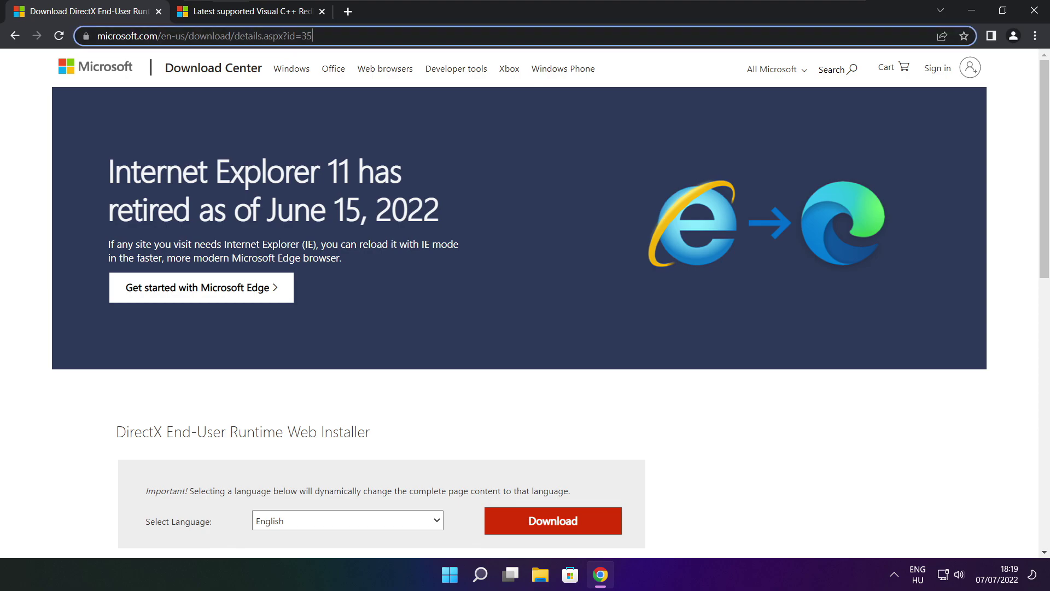
{"action": "key", "text": "ctrl+a"}
{"action": "key", "text": "Escape"}
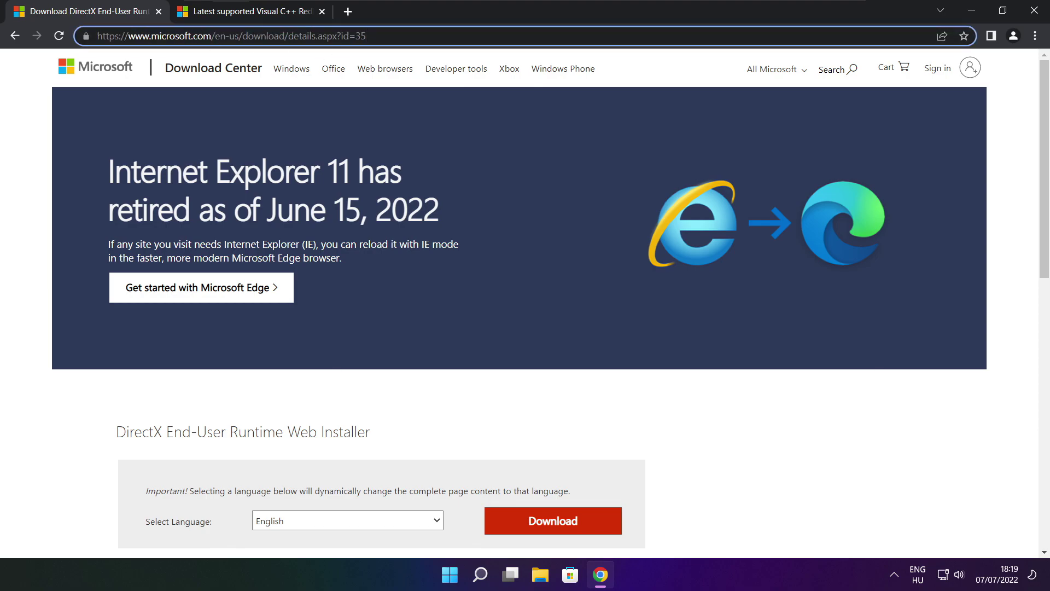
{"action": "left_click", "coordinate": [376, 394]}
{"action": "scroll", "coordinate": [678, 261], "scroll_direction": "down", "scroll_amount": 4}
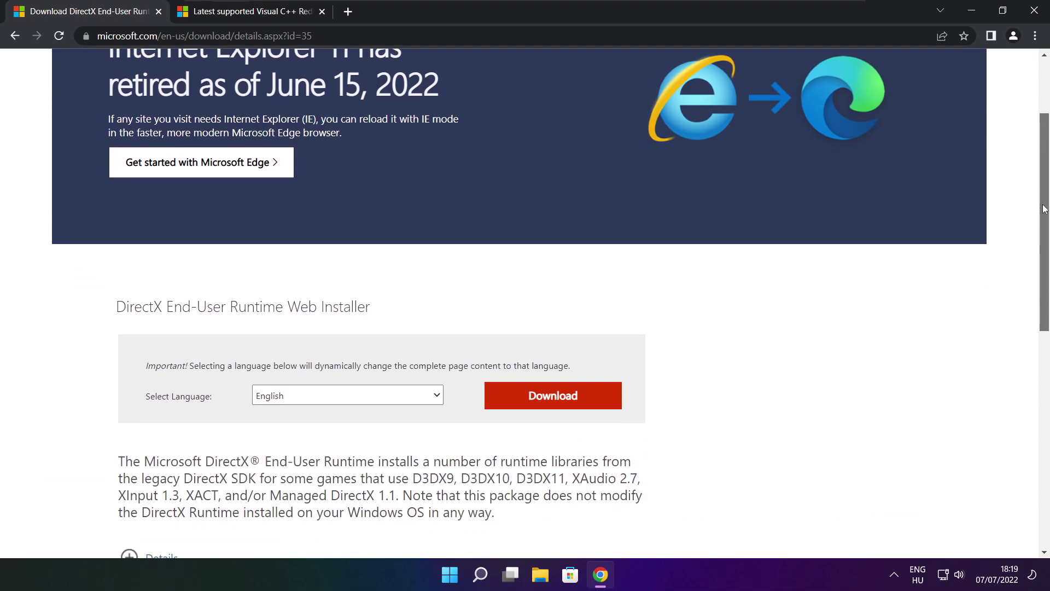
{"action": "left_click_drag", "start_coordinate": [388, 234], "coordinate": [447, 233]}
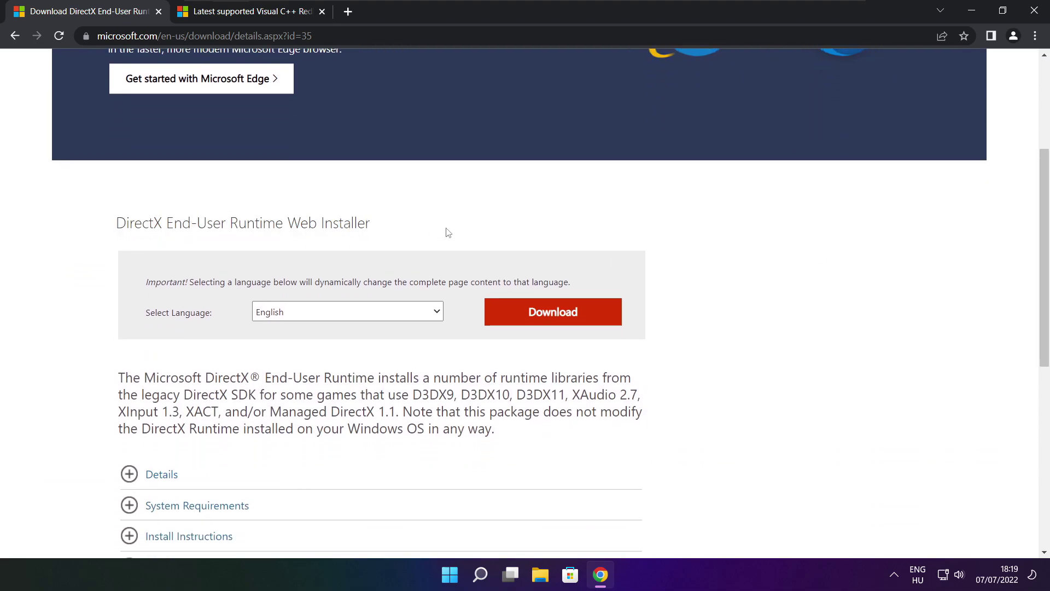
{"action": "left_click", "coordinate": [557, 315]}
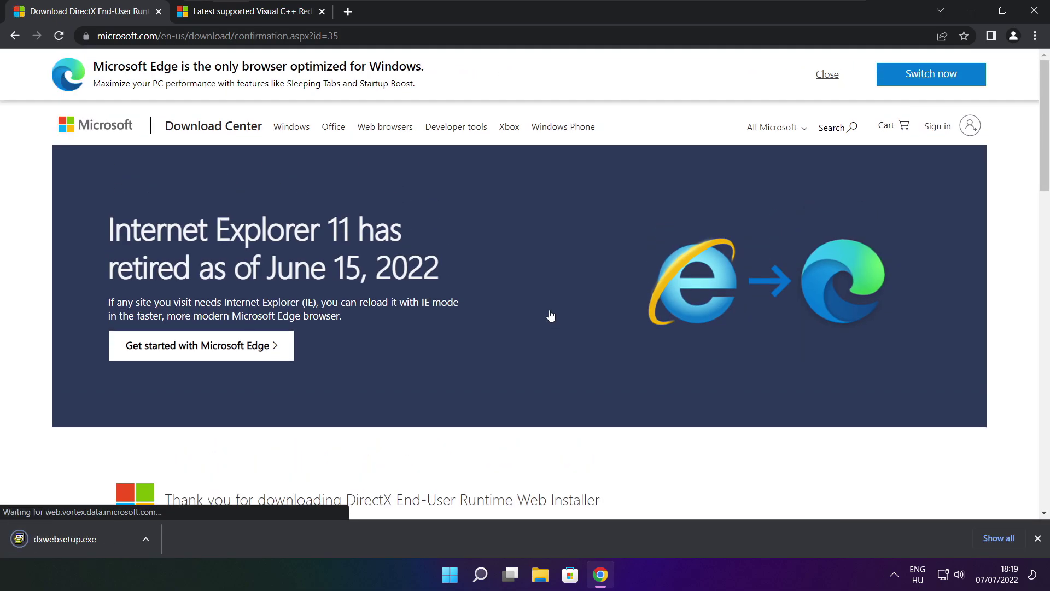
{"action": "left_click", "coordinate": [98, 540]}
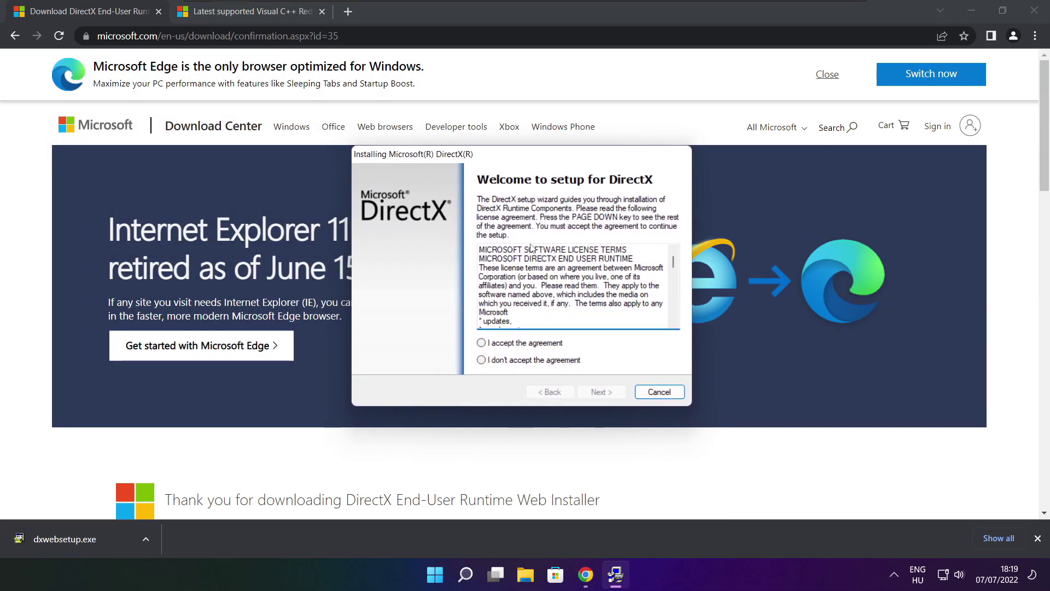
Accept the DirectX licence, uncheck the Bing Bar, install the runtime components and finish.
{"action": "left_click_drag", "start_coordinate": [674, 262], "coordinate": [673, 310]}
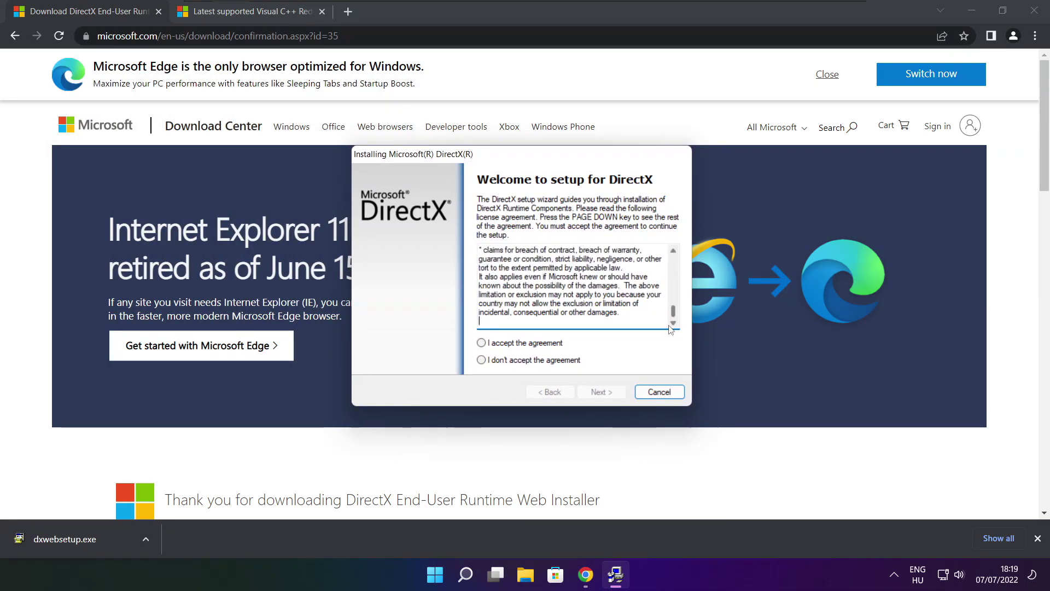
{"action": "left_click", "coordinate": [500, 343]}
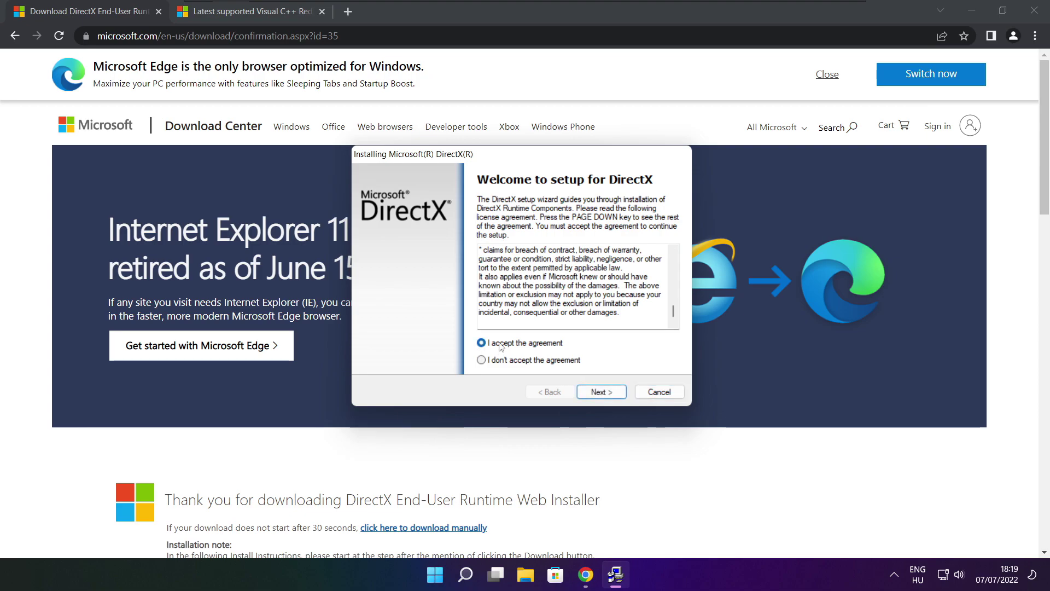
{"action": "left_click", "coordinate": [604, 394]}
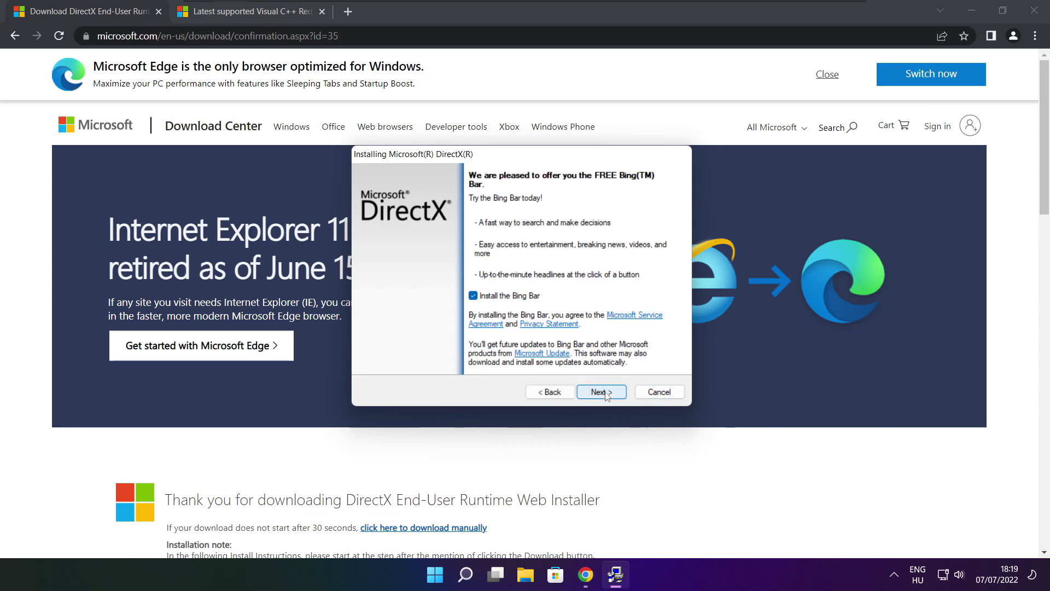
{"action": "left_click", "coordinate": [473, 297]}
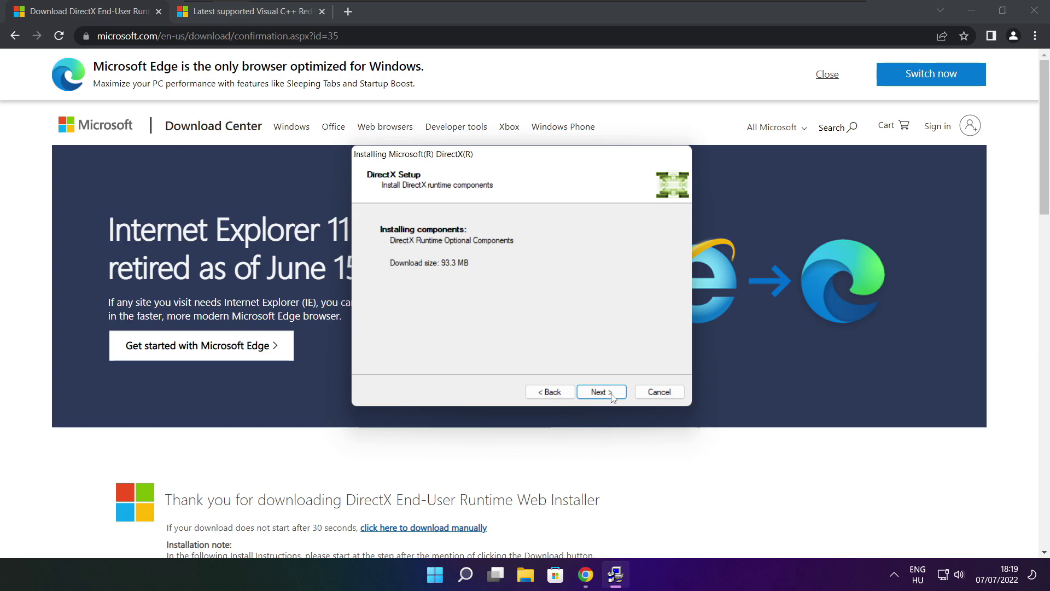
{"action": "left_click", "coordinate": [603, 392]}
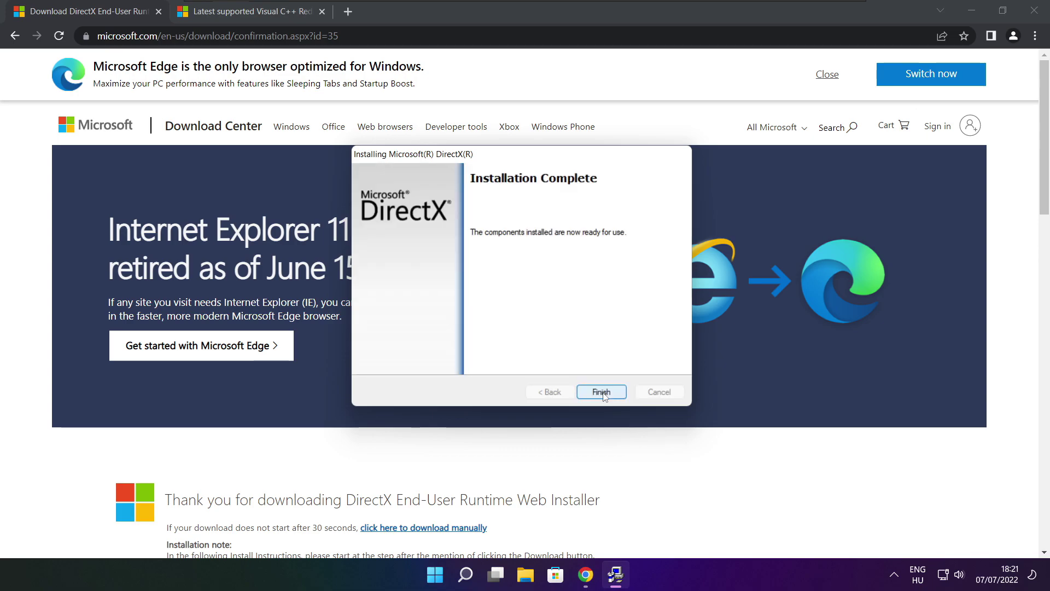
{"action": "left_click", "coordinate": [602, 391]}
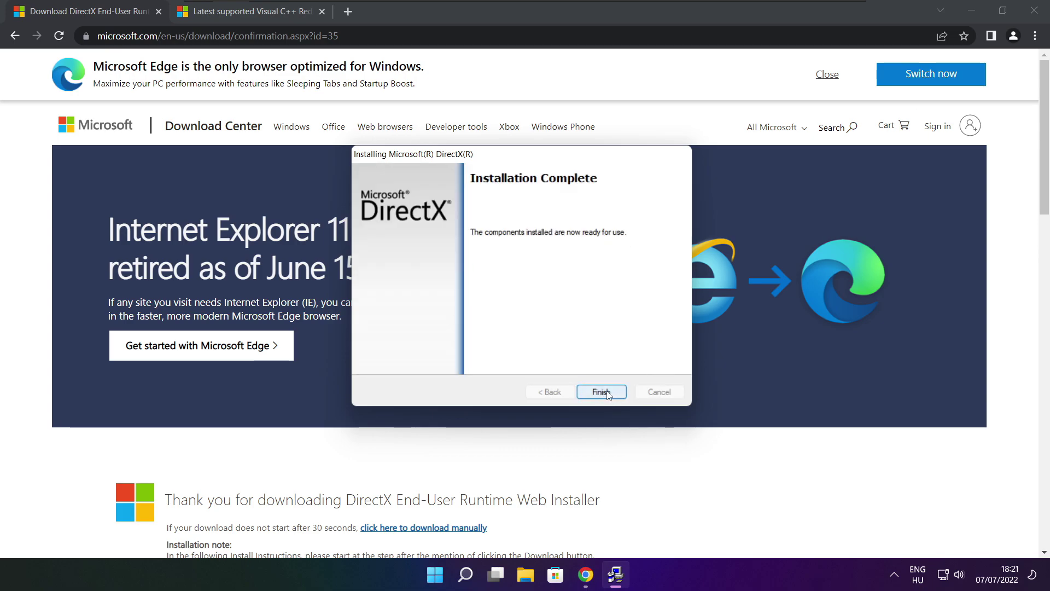